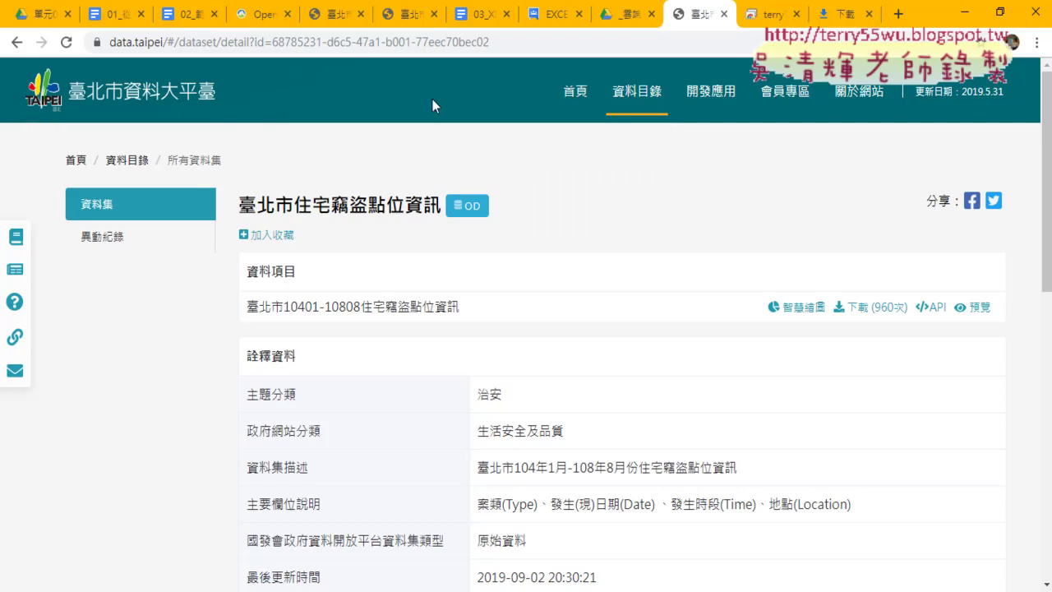
# Visit the data.taipei homepage search box, then return to the burglary dataset page
pyautogui.click(139, 101)
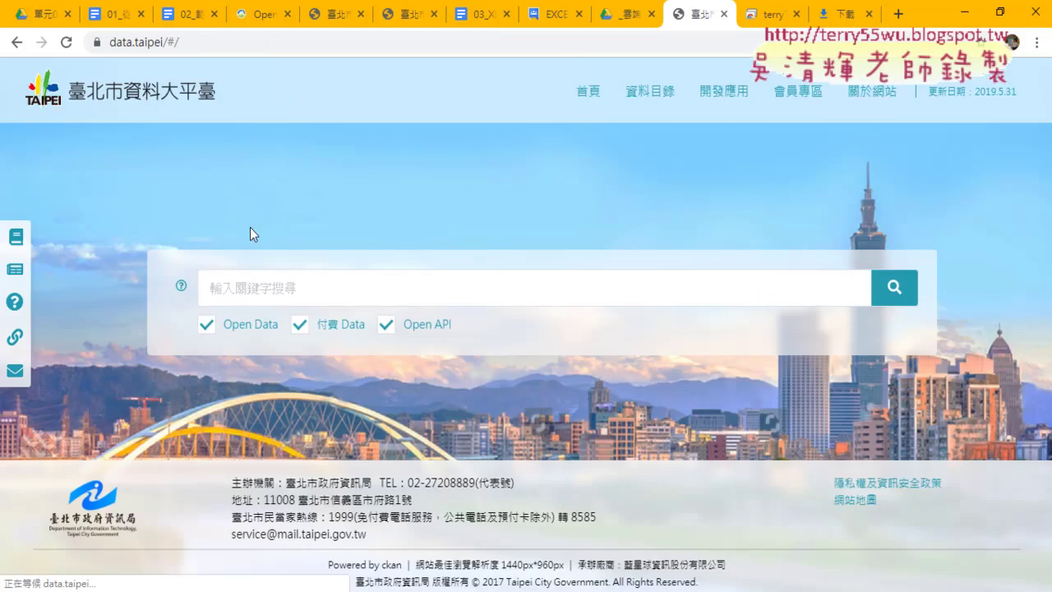
pyautogui.click(273, 286)
pyautogui.rightClick(271, 289)
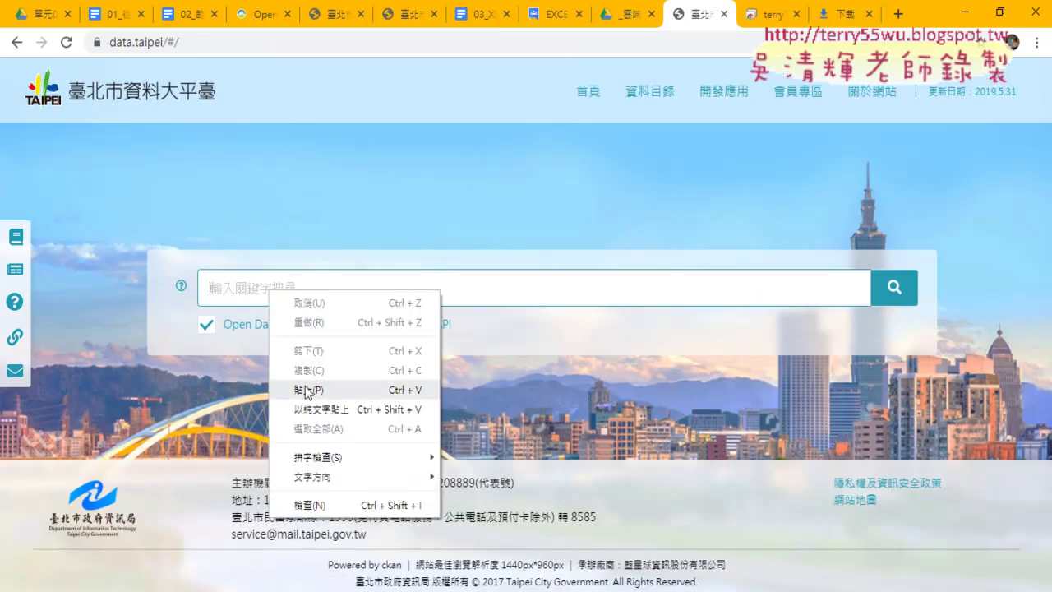
pyautogui.click(17, 43)
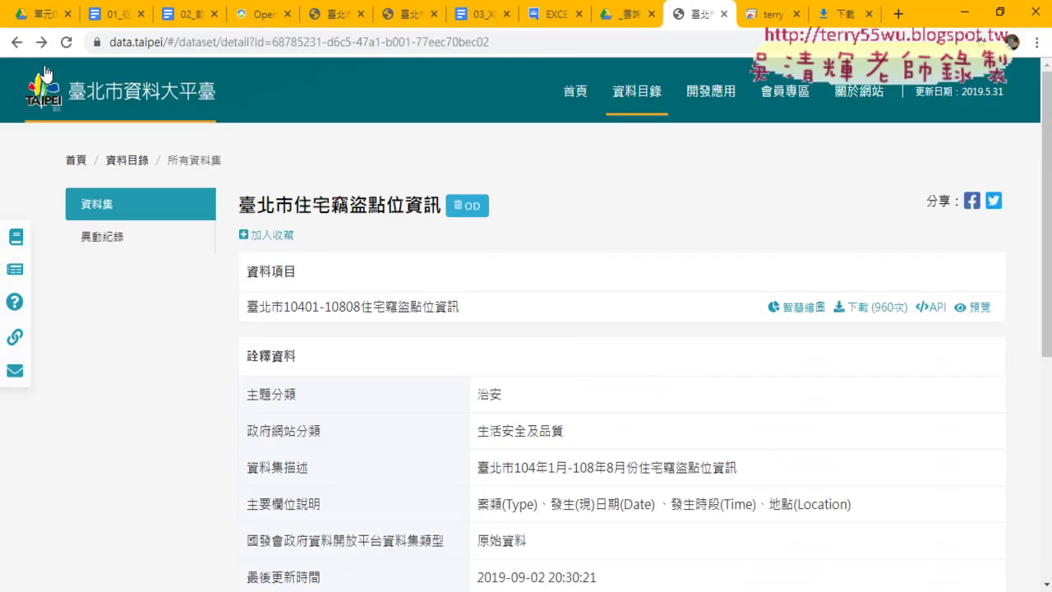
# Highlight 住宅竊盜點位資訊 in the dataset title and scroll through the metadata
pyautogui.doubleClick(312, 204)
pyautogui.moveTo(332, 205); pyautogui.dragTo(443, 209)
pyautogui.scroll(-2, 588, 308)
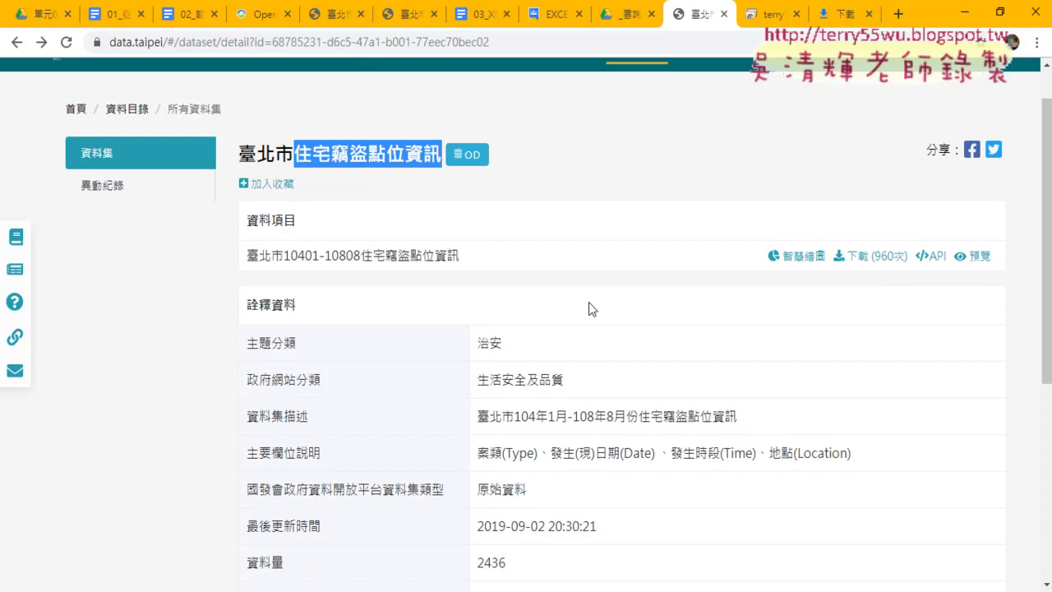
pyautogui.scroll(-1, 588, 307)
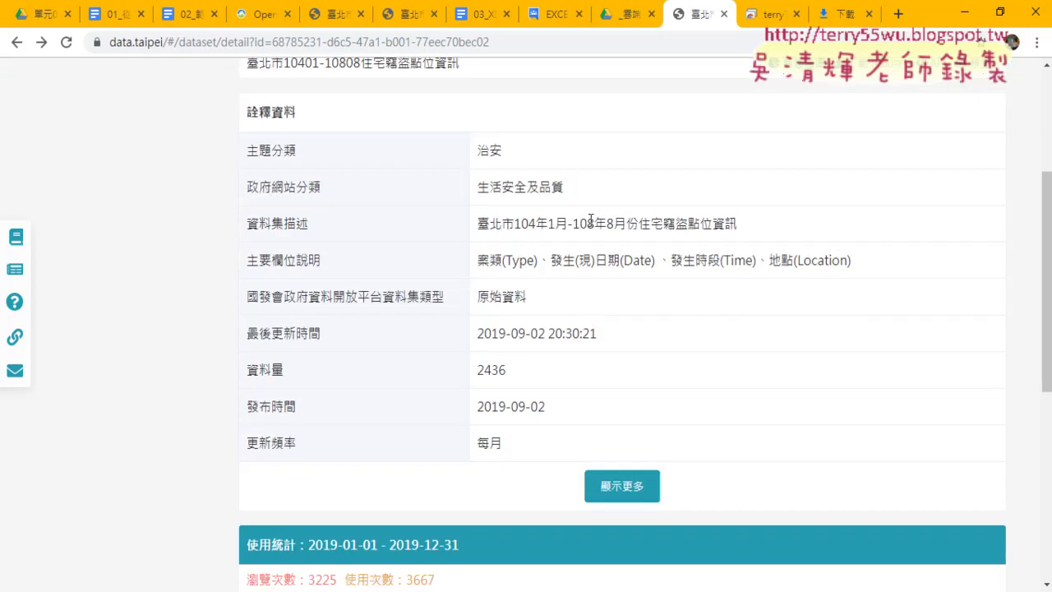
pyautogui.scroll(-2, 592, 223)
pyautogui.scroll(3, 592, 225)
pyautogui.scroll(1, 588, 227)
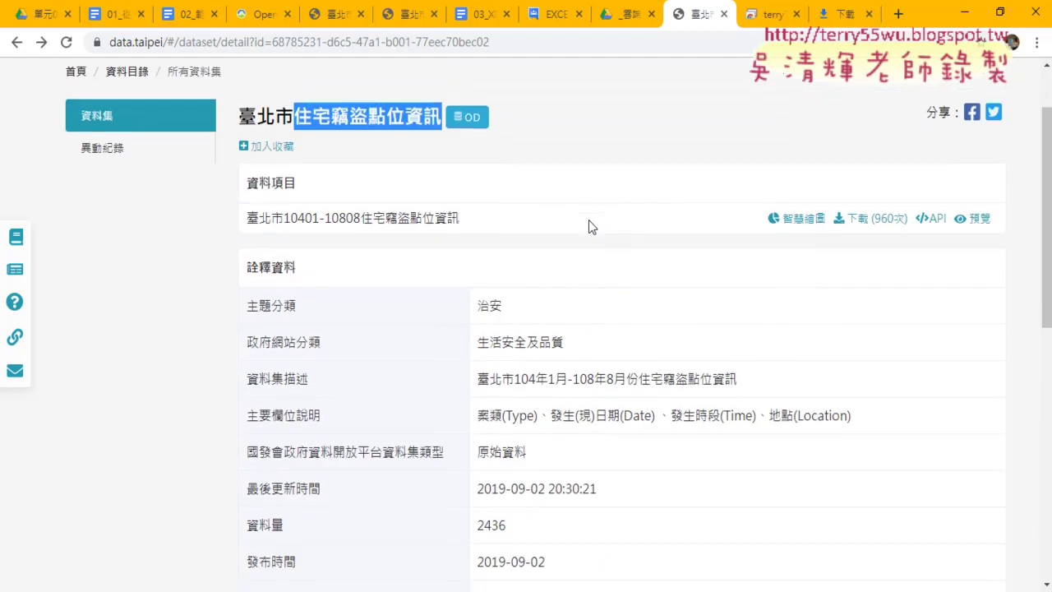
# Copy the data access URL from the dataset preview and load it in a new tab
pyautogui.click(976, 227)
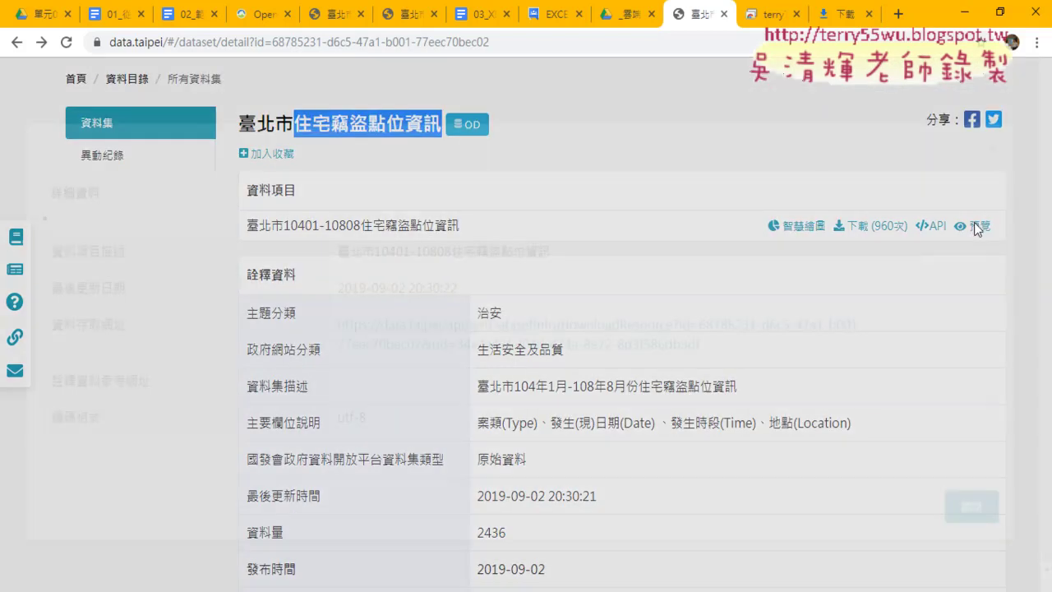
pyautogui.moveTo(700, 358); pyautogui.dragTo(338, 337)
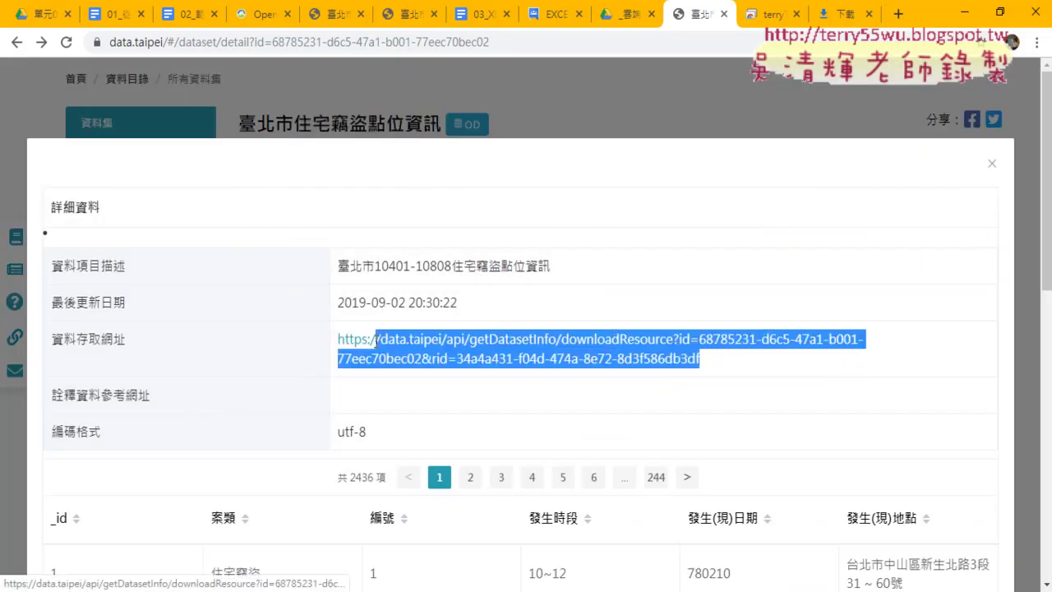
pyautogui.rightClick(473, 352)
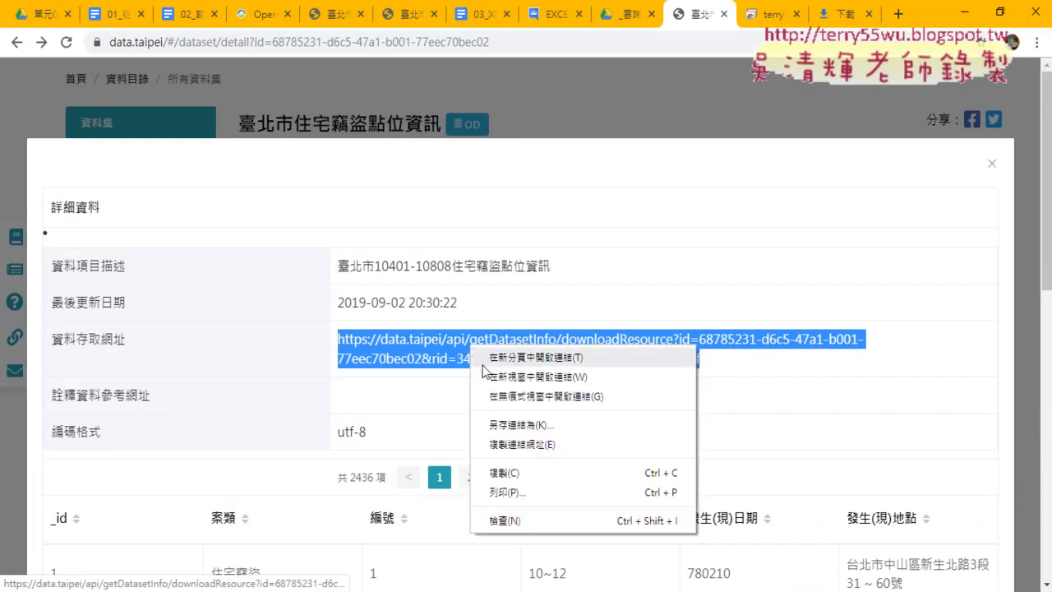
pyautogui.click(526, 442)
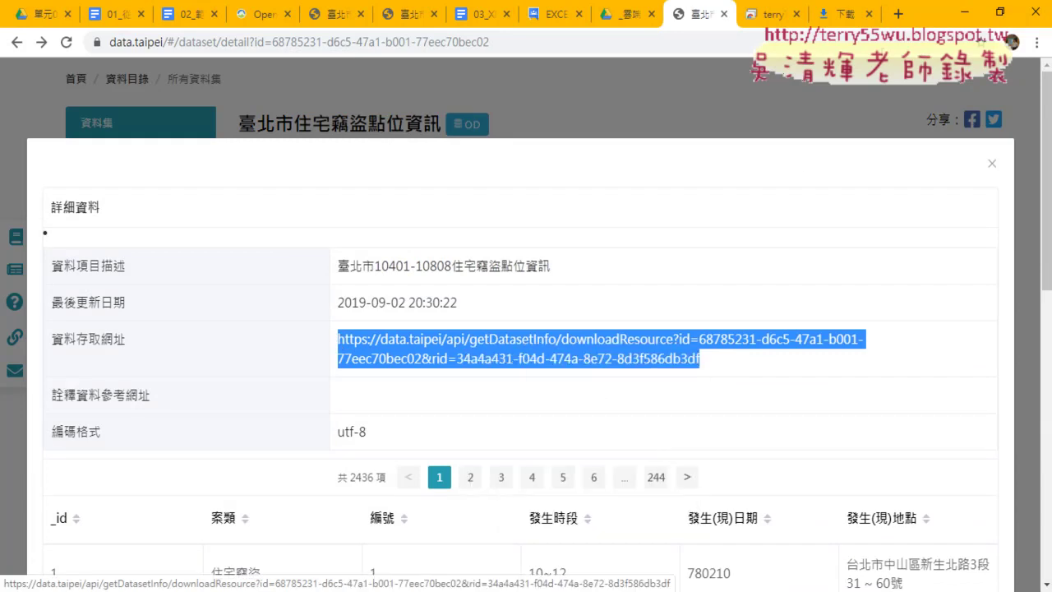
pyautogui.click(898, 14)
pyautogui.rightClick(705, 45)
pyautogui.click(789, 154)
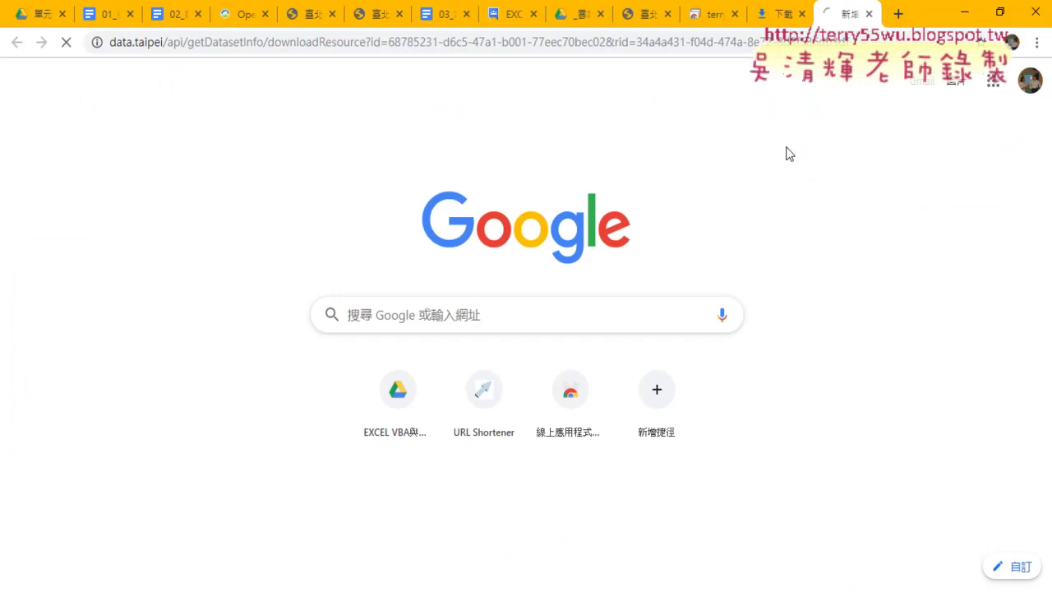
# Show the downloaded burglary CSV in the Downloads folder and open it in Notepad
pyautogui.click(167, 580)
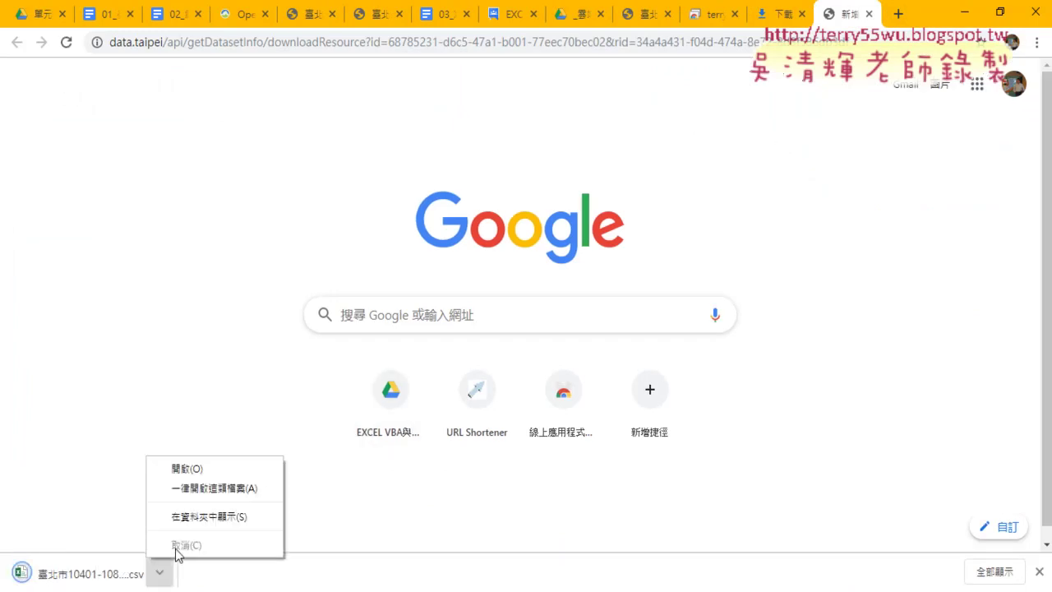
pyautogui.click(193, 513)
pyautogui.rightClick(378, 326)
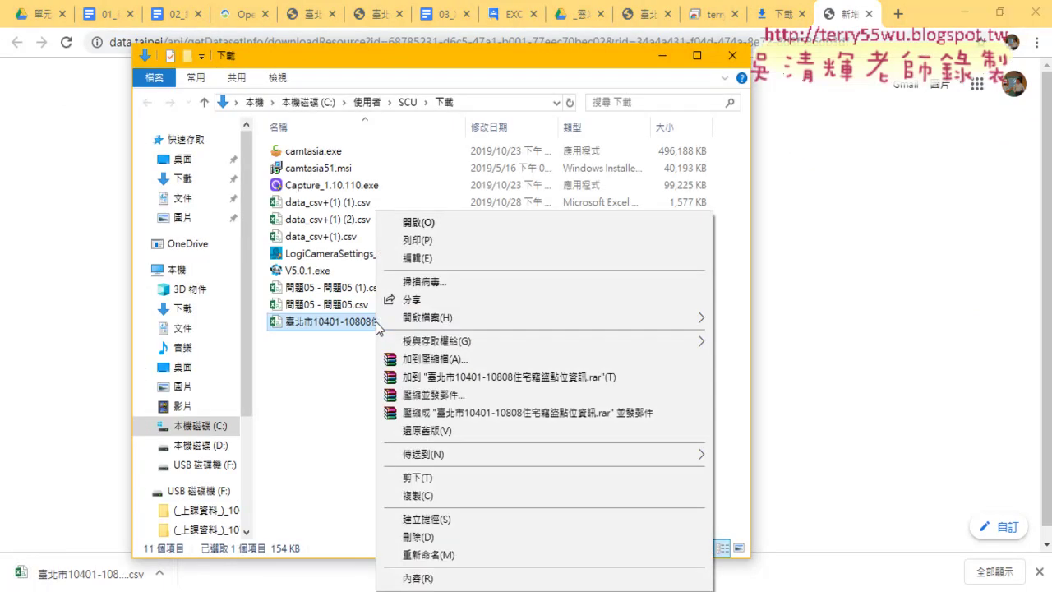
pyautogui.click(475, 258)
# Start a Save As in Notepad, cancel it, and close the CSV
pyautogui.click(147, 160)
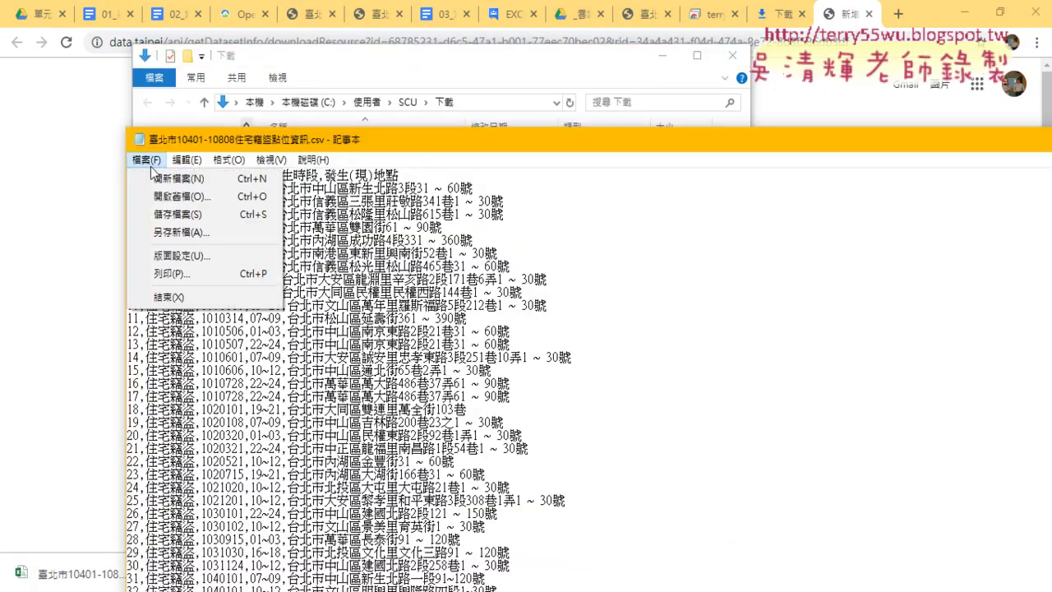
pyautogui.click(181, 232)
pyautogui.moveTo(375, 185); pyautogui.dragTo(429, 83)
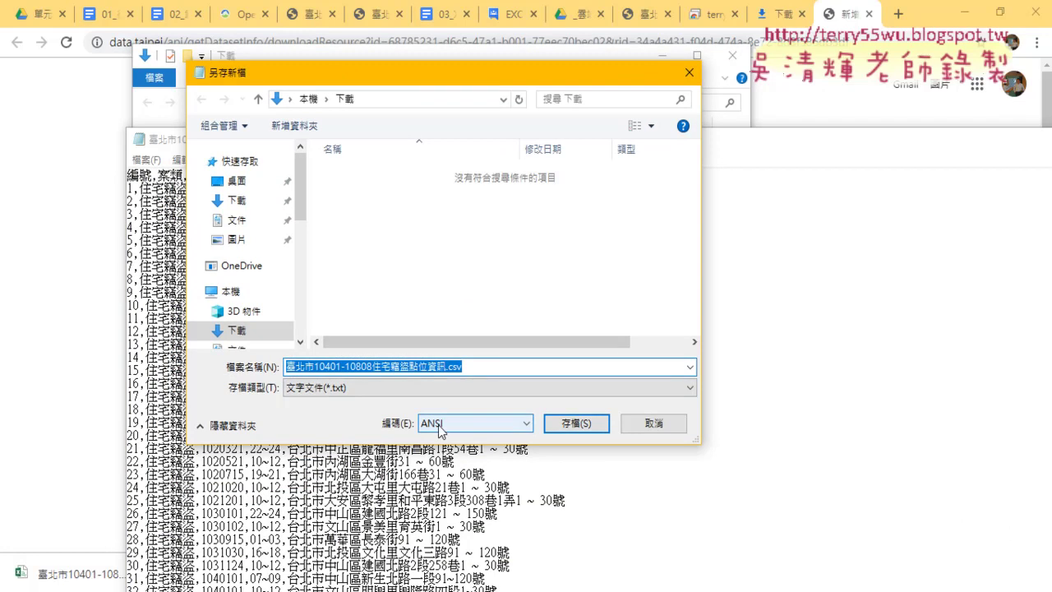
pyautogui.click(649, 428)
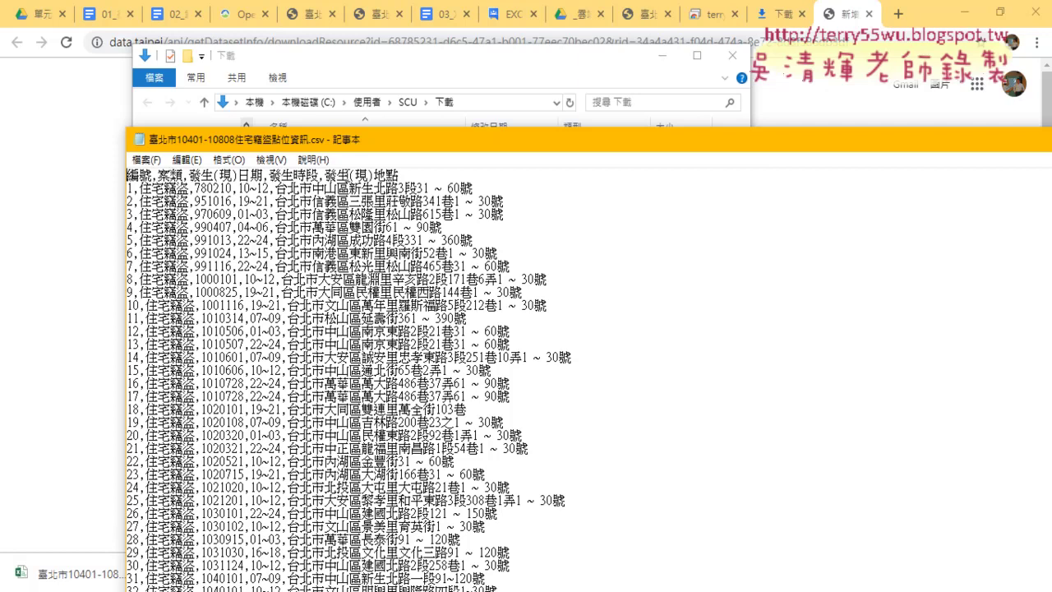
pyautogui.doubleClick(135, 140)
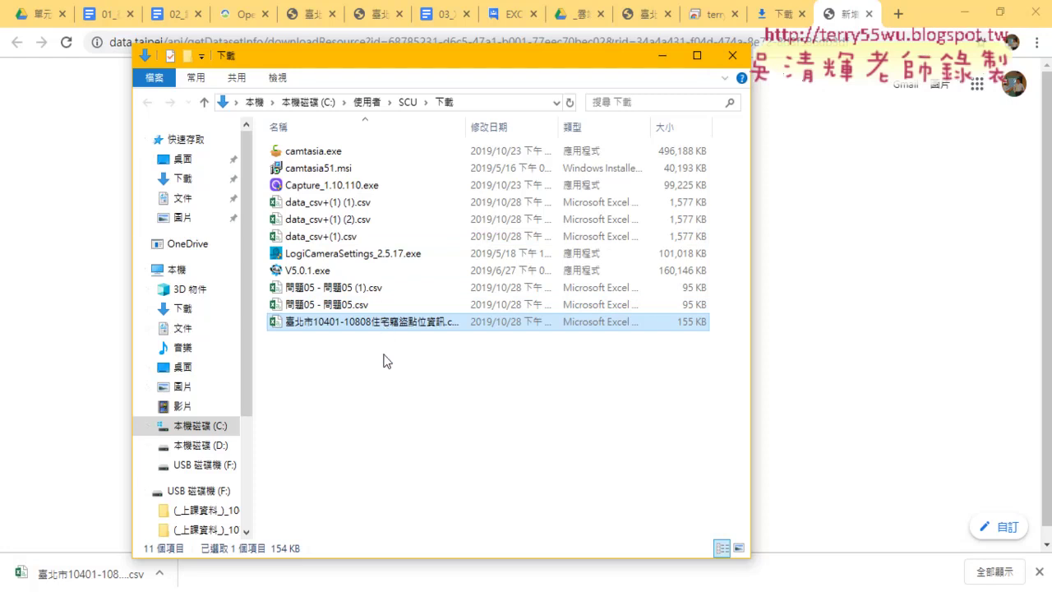
pyautogui.moveTo(317, 588)
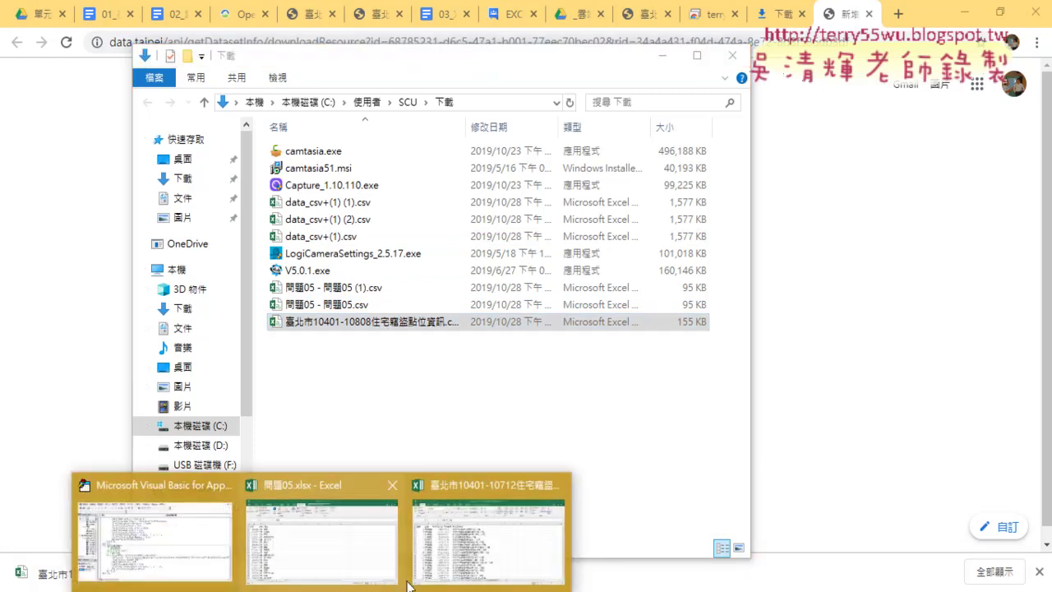
pyautogui.click(436, 567)
pyautogui.moveTo(70, 169); pyautogui.dragTo(483, 183)
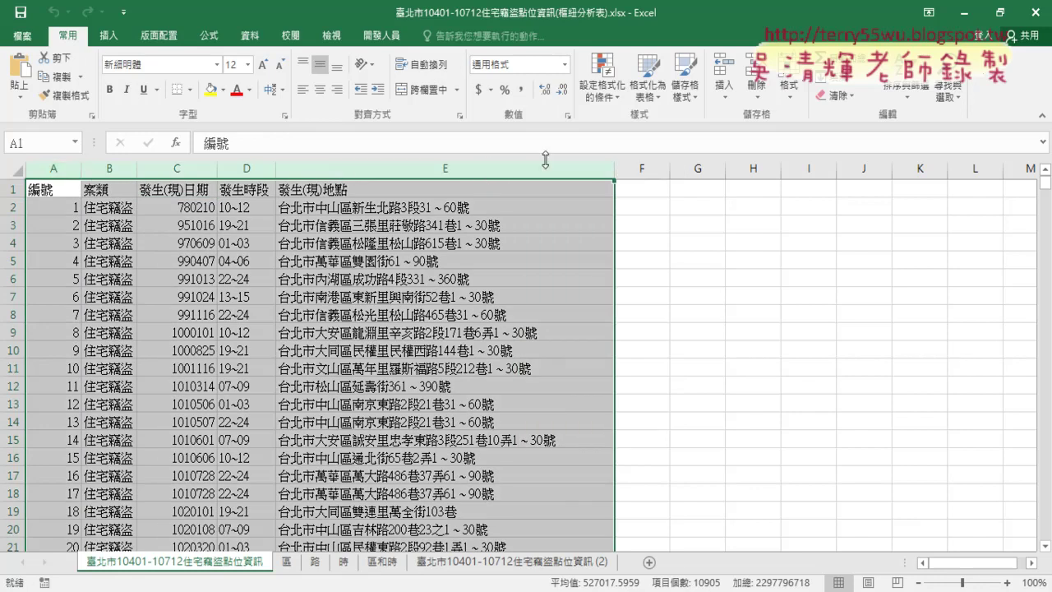
pyautogui.click(355, 171)
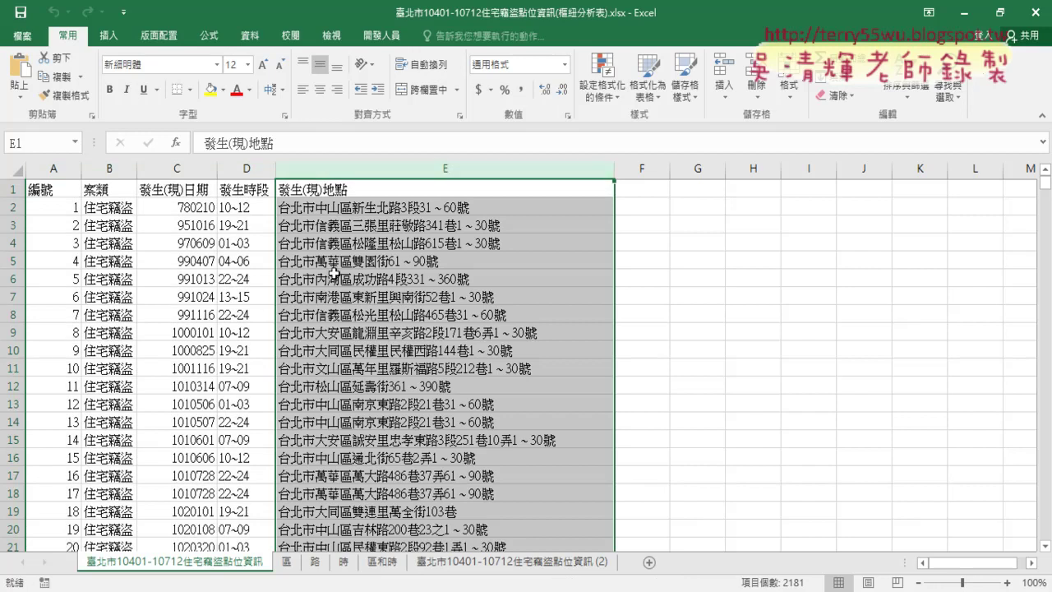
pyautogui.click(329, 264)
pyautogui.click(333, 263)
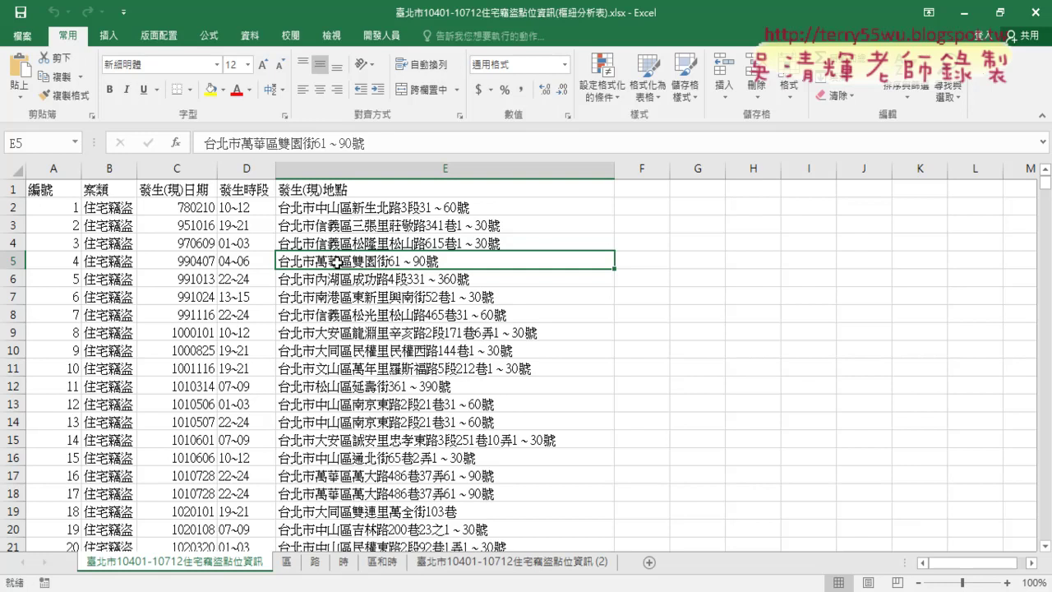
pyautogui.click(313, 169)
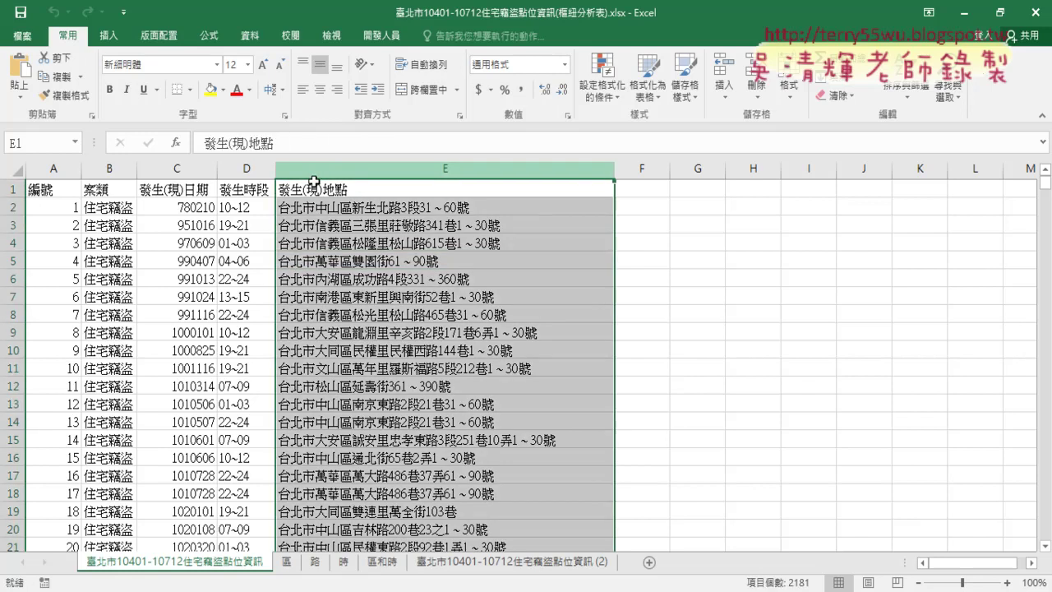
# Review the 區 sheet's district pivot table and bar chart, then return to the raw data sheet
pyautogui.click(286, 561)
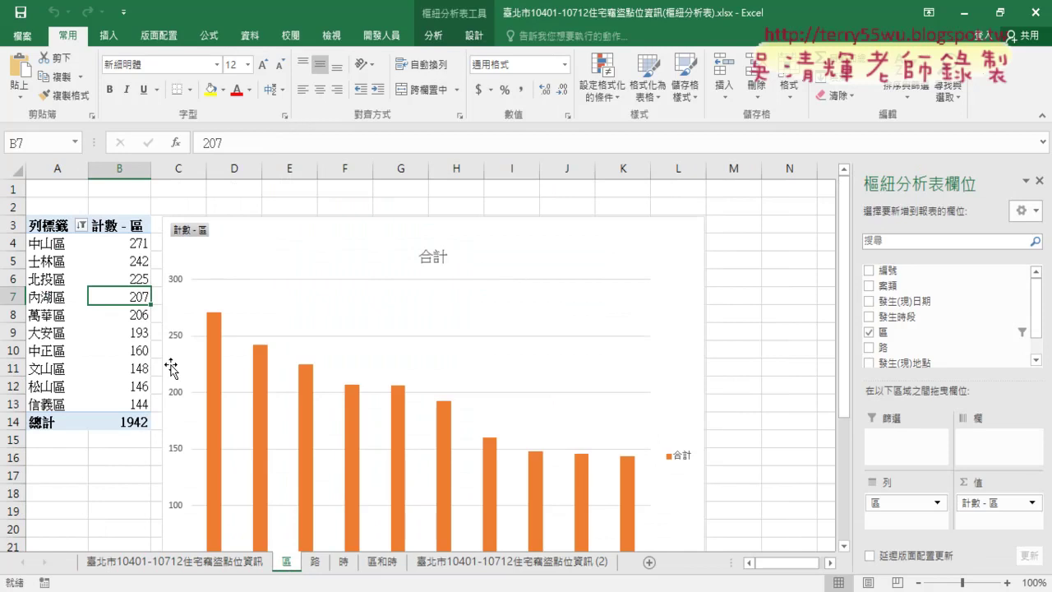
pyautogui.scroll(-2, 330, 386)
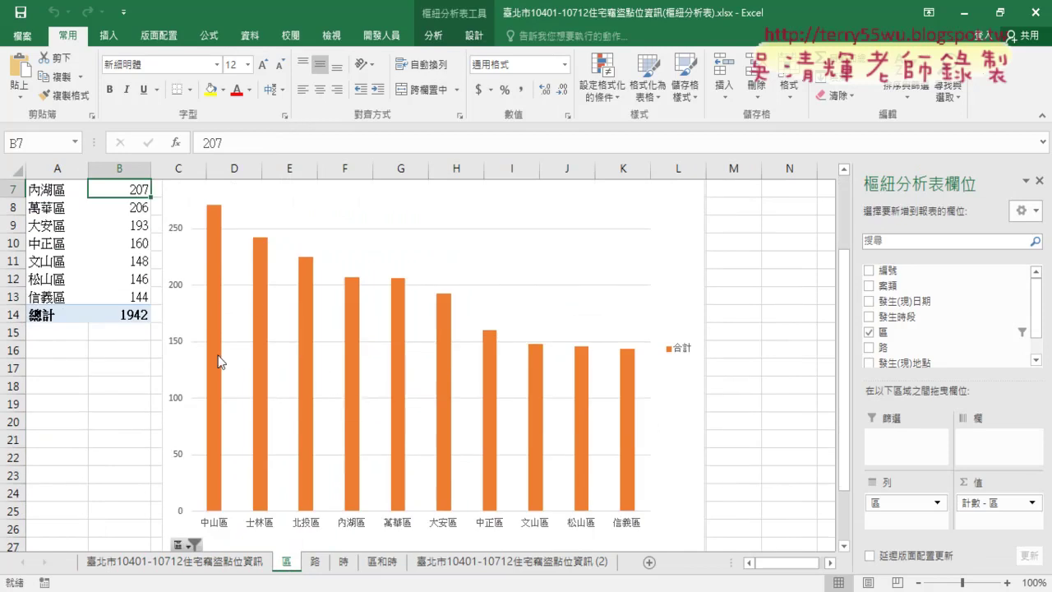
pyautogui.moveTo(218, 359)
pyautogui.moveTo(257, 337)
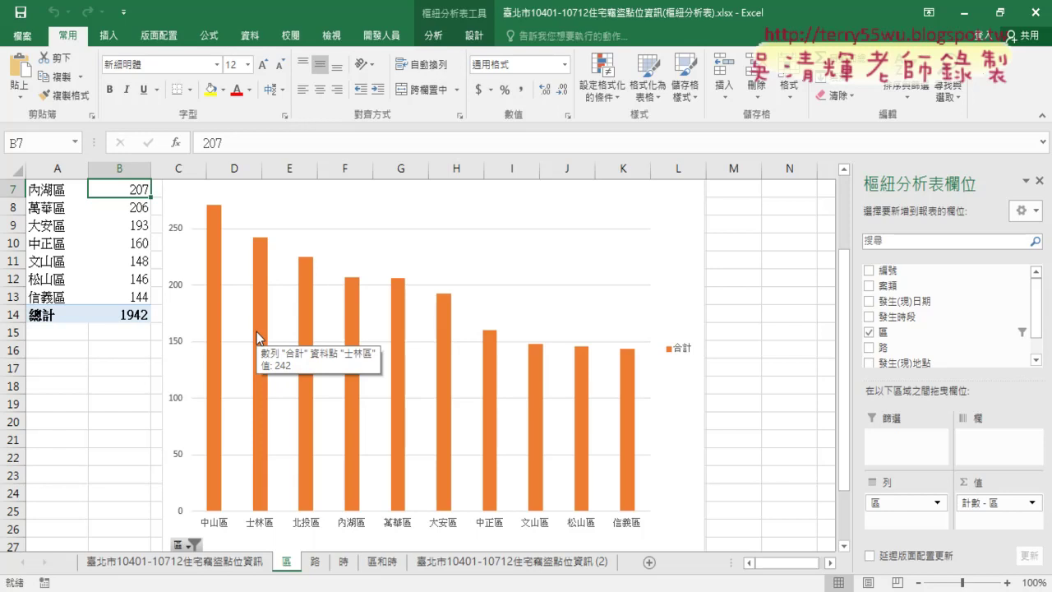
pyautogui.scroll(1, 239, 335)
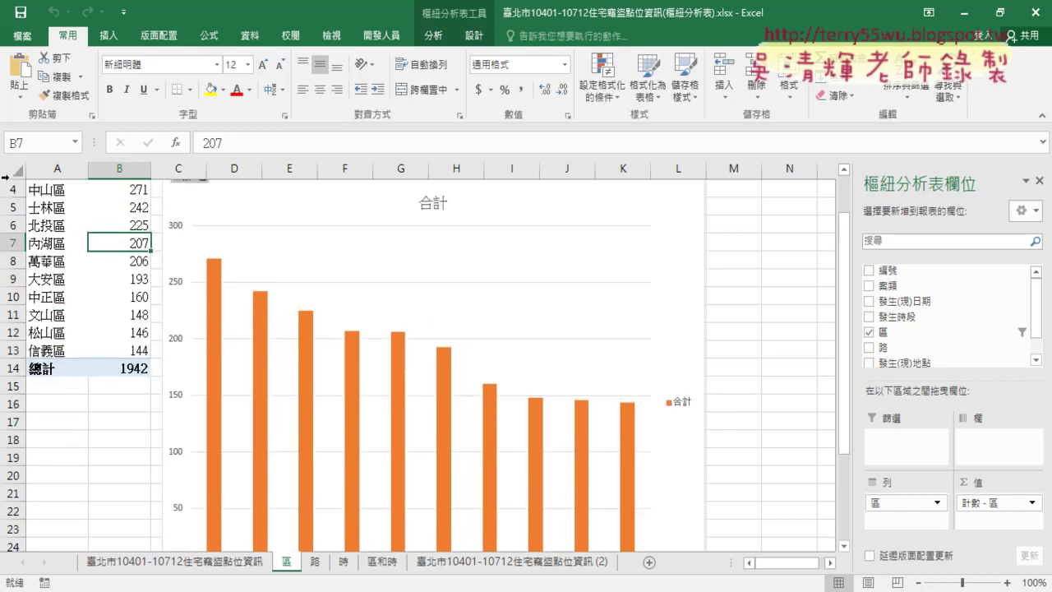
pyautogui.scroll(1, 62, 270)
pyautogui.scroll(1, 62, 269)
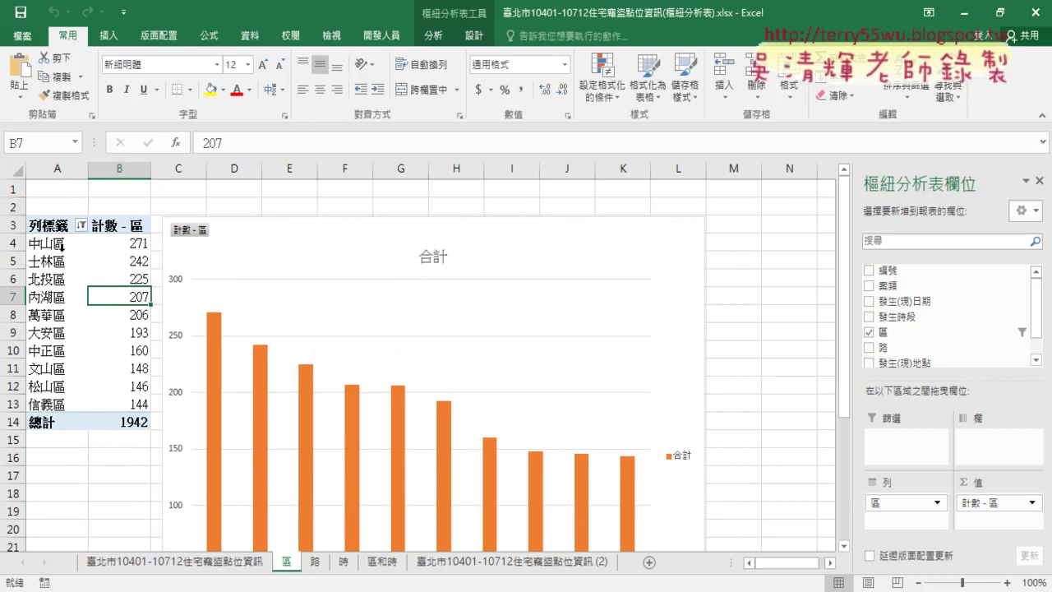
pyautogui.click(61, 247)
pyautogui.click(142, 561)
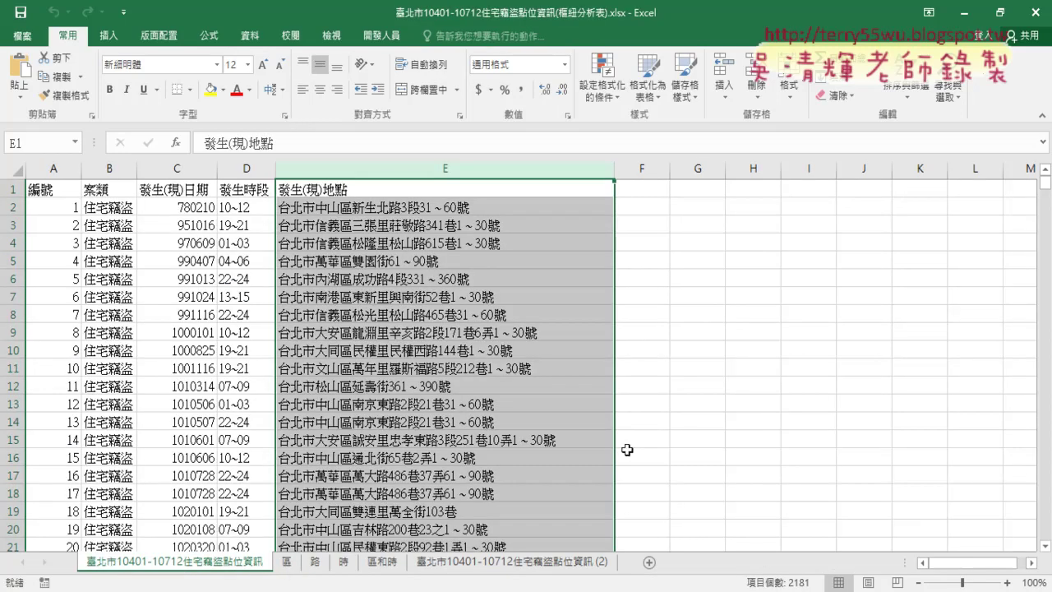
# Move the copied data sheet (2) to sit right after the original sheet
pyautogui.click(569, 562)
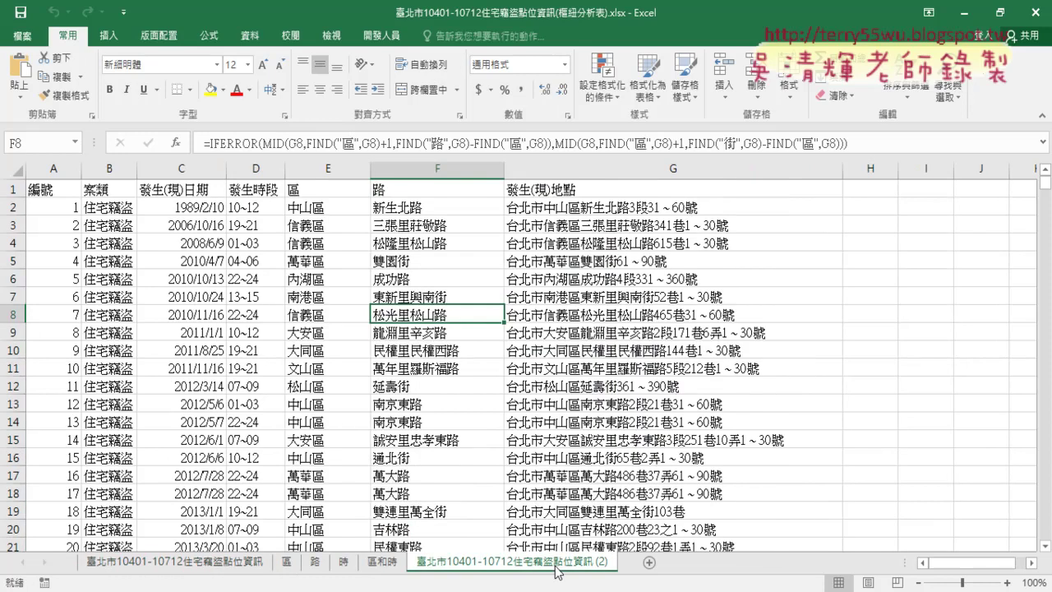
pyautogui.click(209, 563)
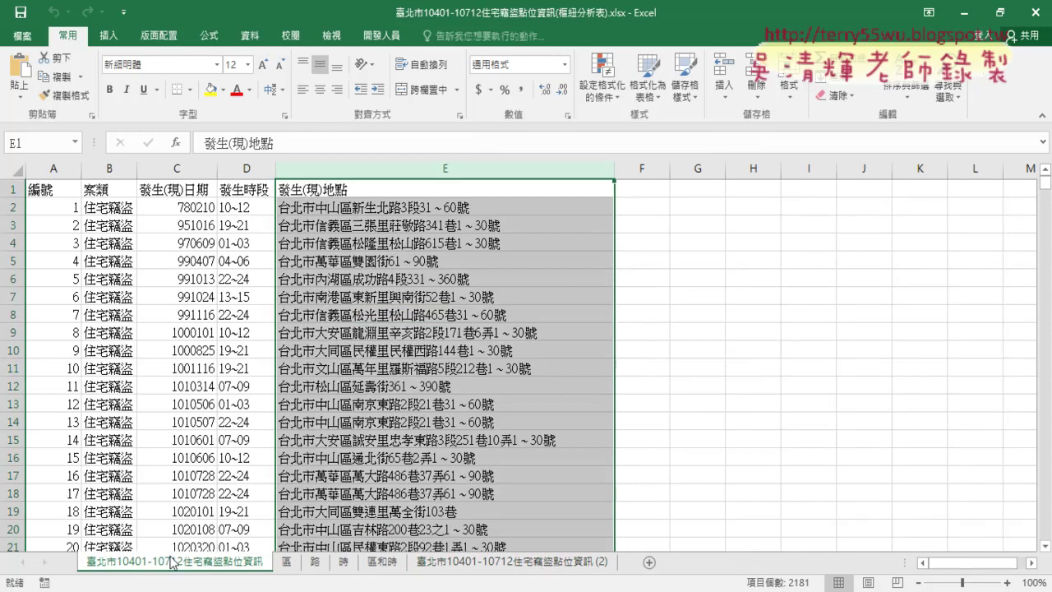
pyautogui.click(549, 565)
pyautogui.moveTo(276, 565); pyautogui.dragTo(274, 566)
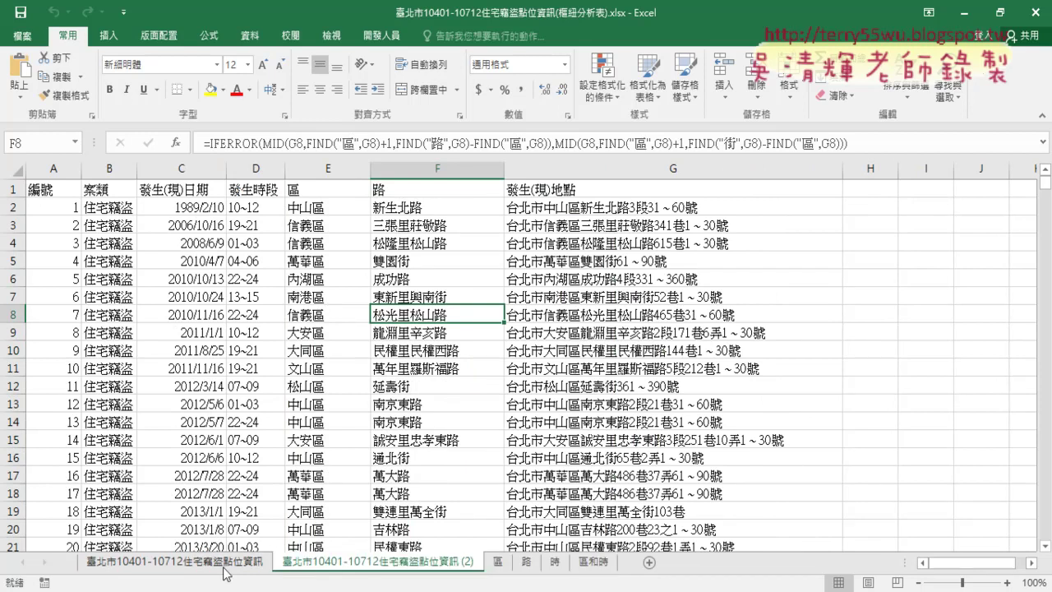
# Inspect the 區 column's district formula in E2 against the address column
pyautogui.click(322, 171)
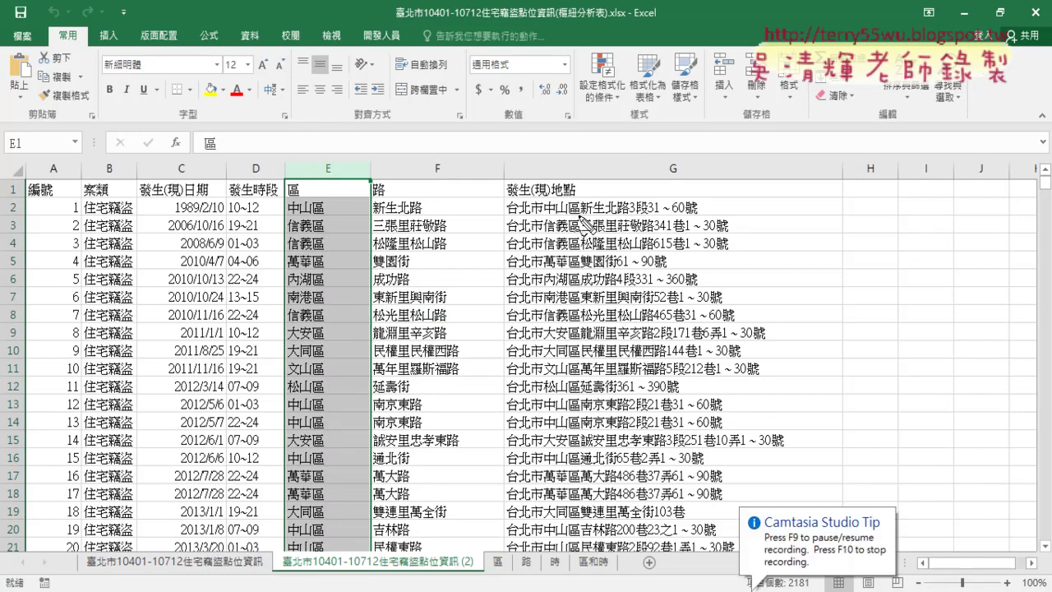
pyautogui.moveTo(543, 195)
pyautogui.mouseDown()
pyautogui.moveTo(581, 216)
pyautogui.moveTo(337, 191)
pyautogui.moveTo(367, 183)
pyautogui.moveTo(322, 216)
pyautogui.mouseUp()
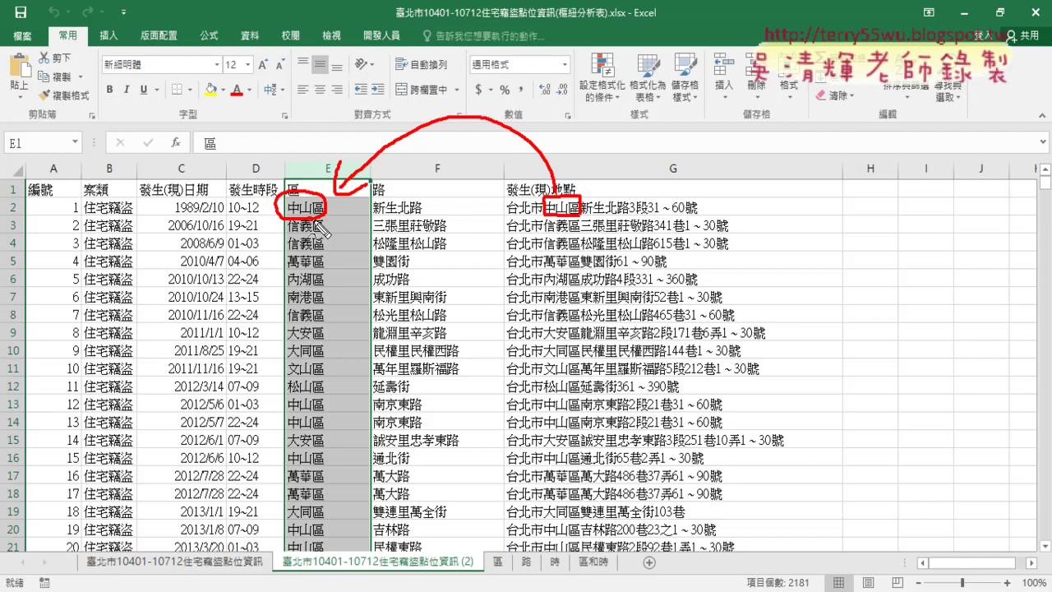
pyautogui.press('Escape')
pyautogui.click(317, 212)
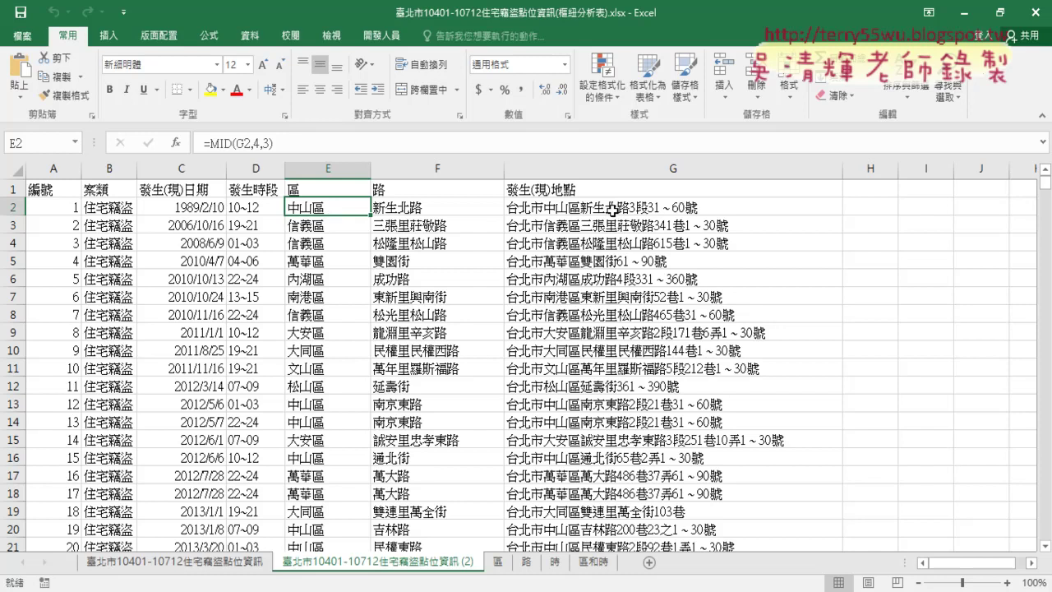
pyautogui.click(612, 197)
pyautogui.hotkey('ctrl', 'shift', 'Down')
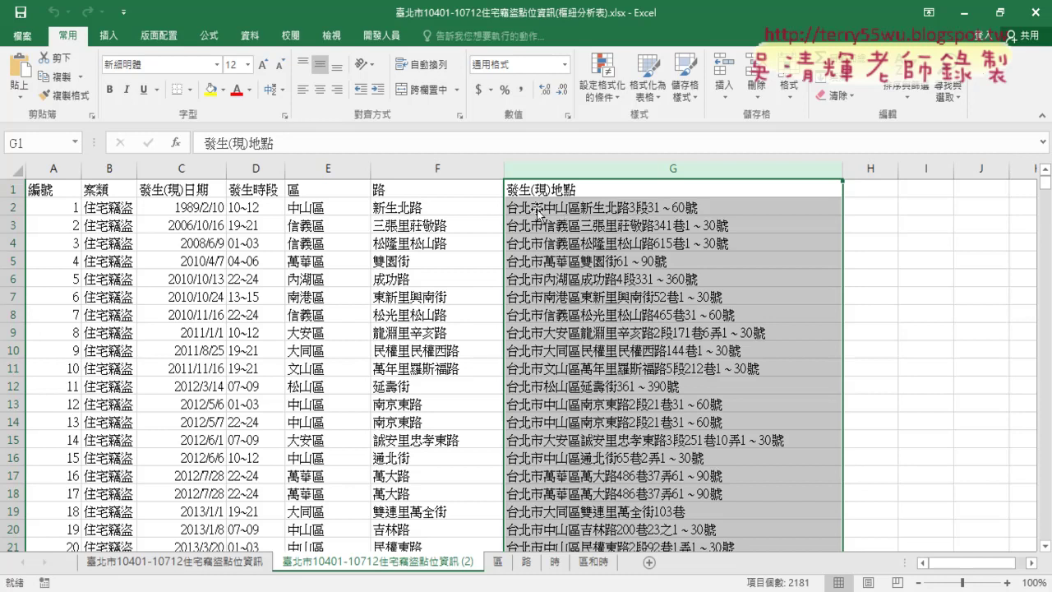
# Review the start and length parts of the F2 road formula, keep it unchanged, and select columns E:F
pyautogui.click(450, 209)
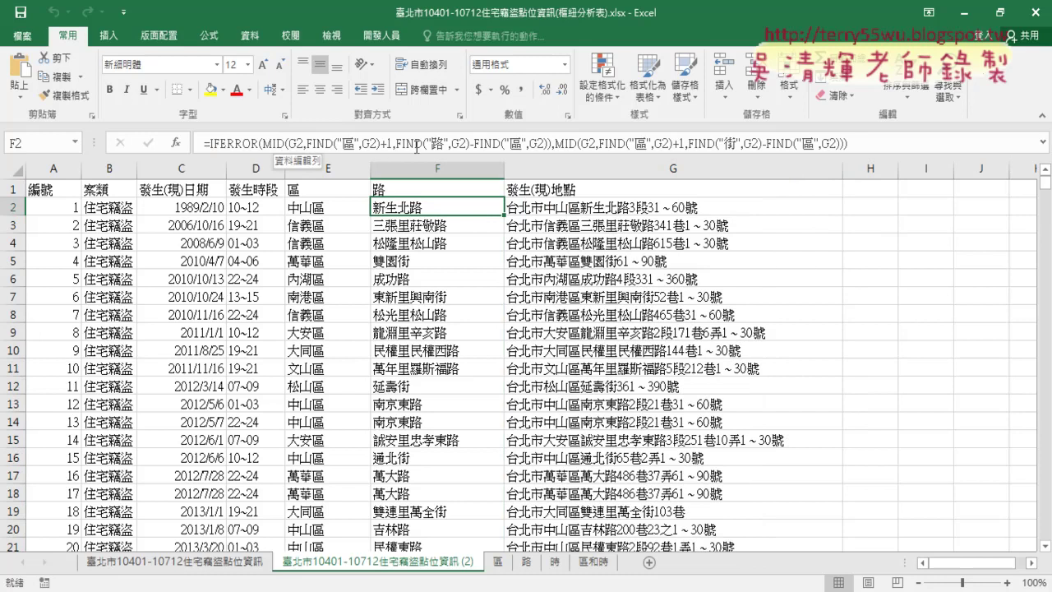
pyautogui.click(321, 145)
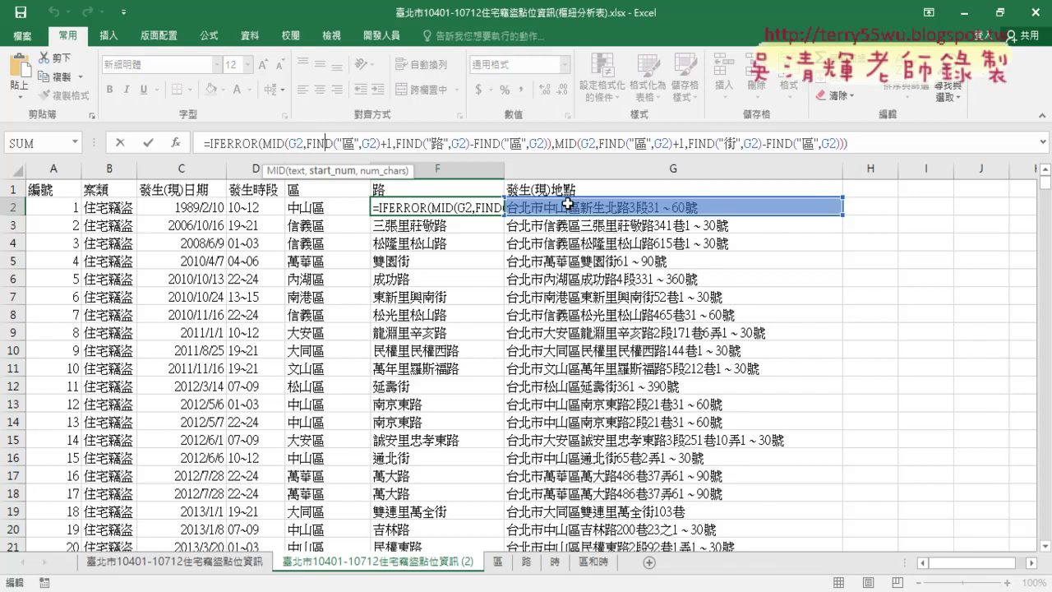
pyautogui.moveTo(394, 144); pyautogui.dragTo(306, 143)
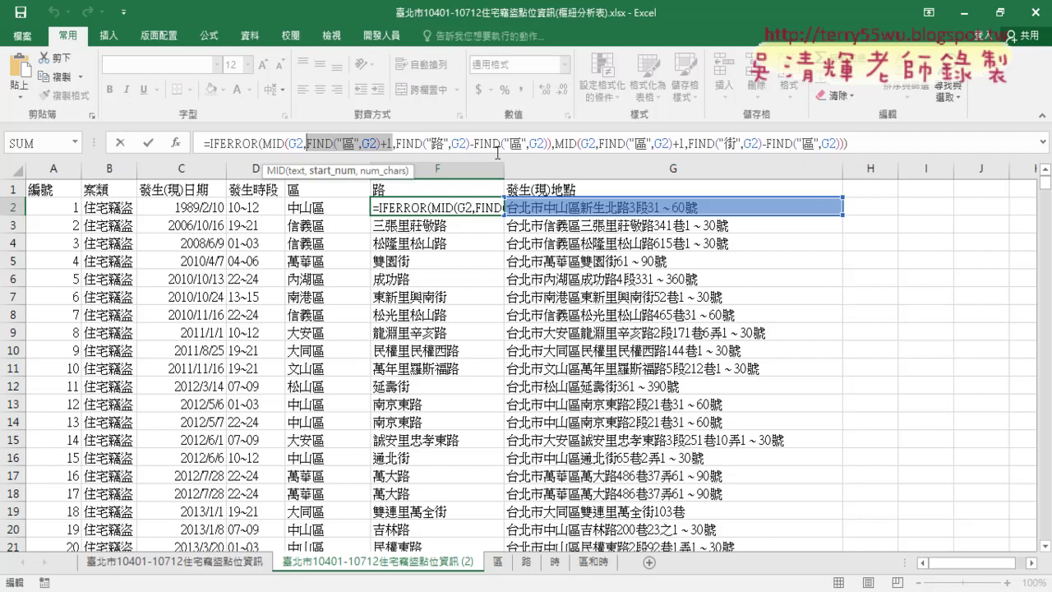
pyautogui.moveTo(548, 144); pyautogui.dragTo(469, 143)
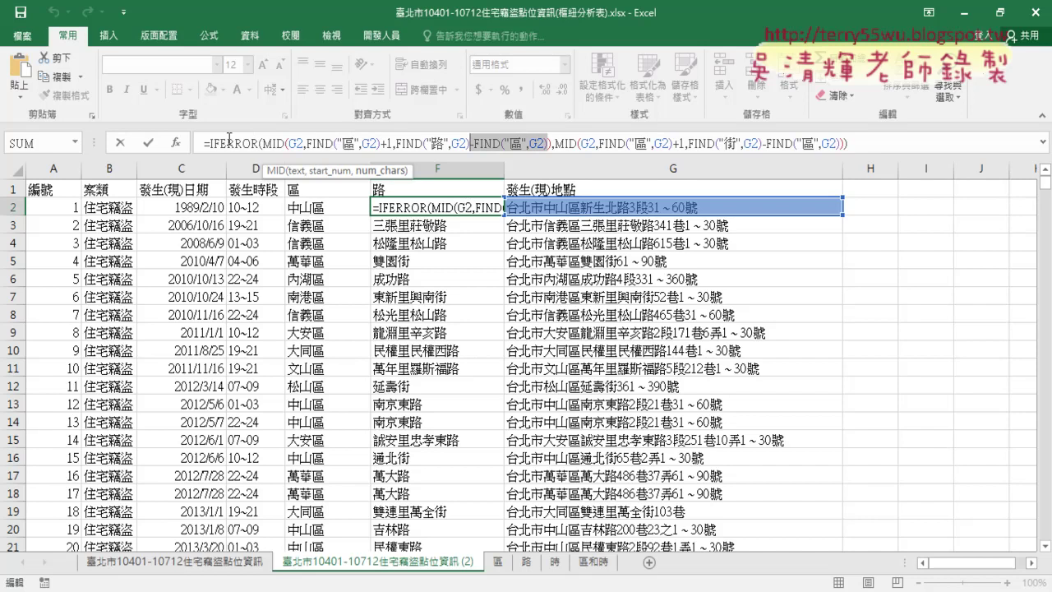
pyautogui.click(149, 142)
pyautogui.click(149, 144)
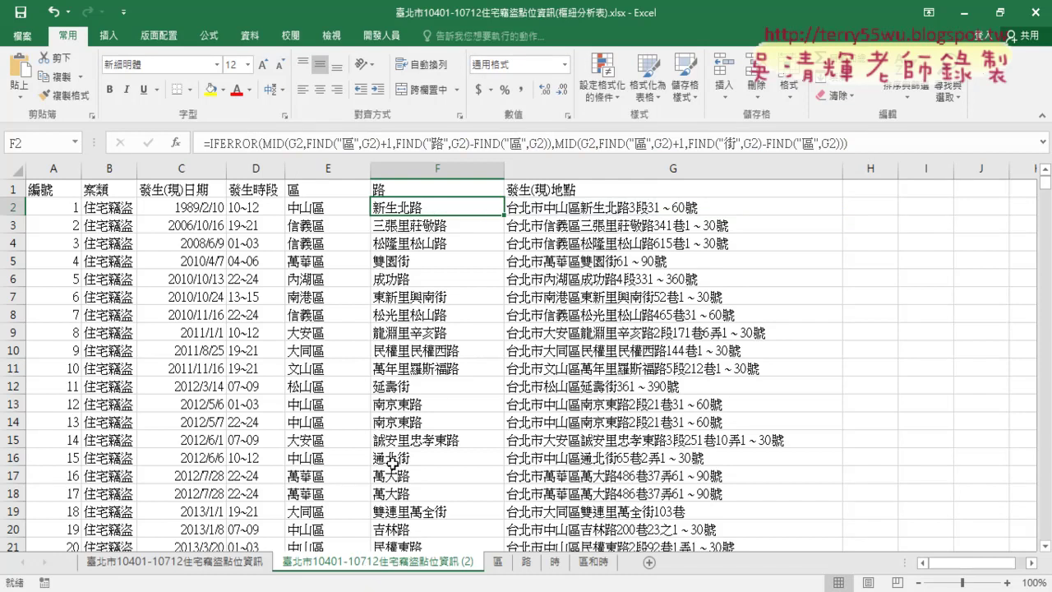
pyautogui.moveTo(329, 164); pyautogui.dragTo(419, 165)
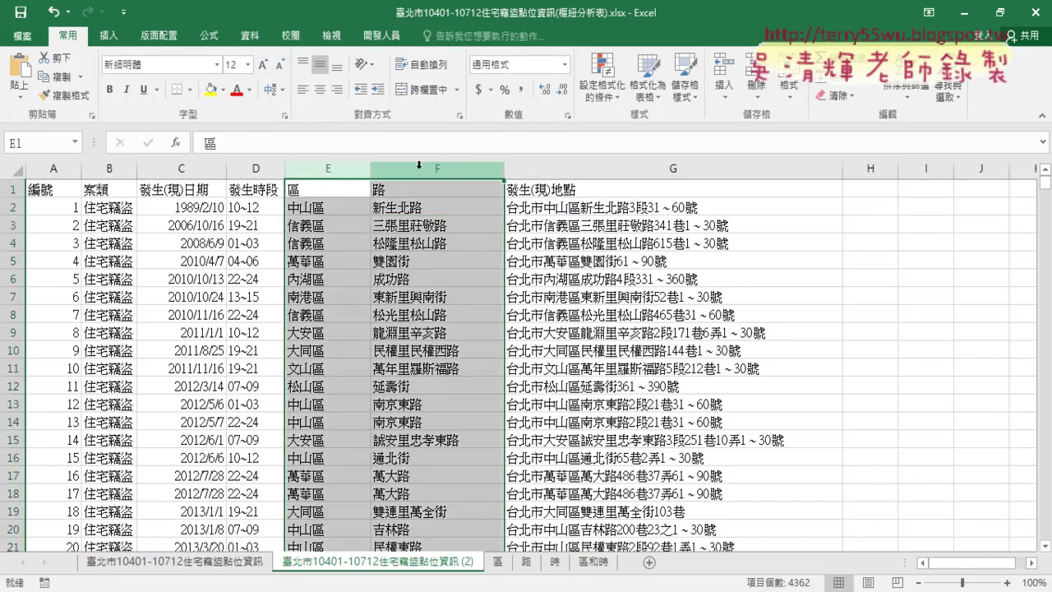
pyautogui.click(498, 565)
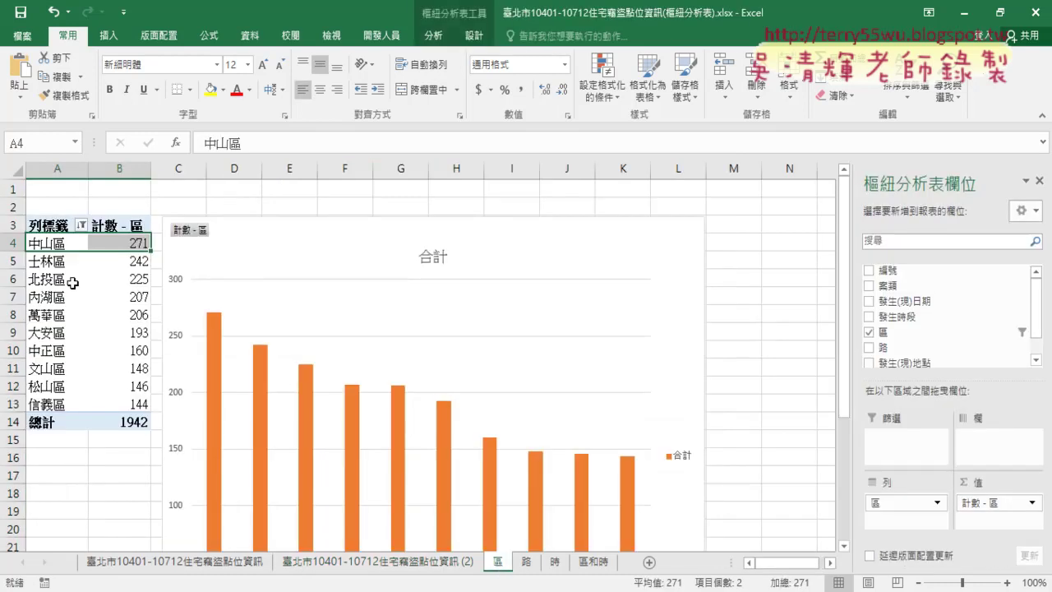
pyautogui.click(125, 245)
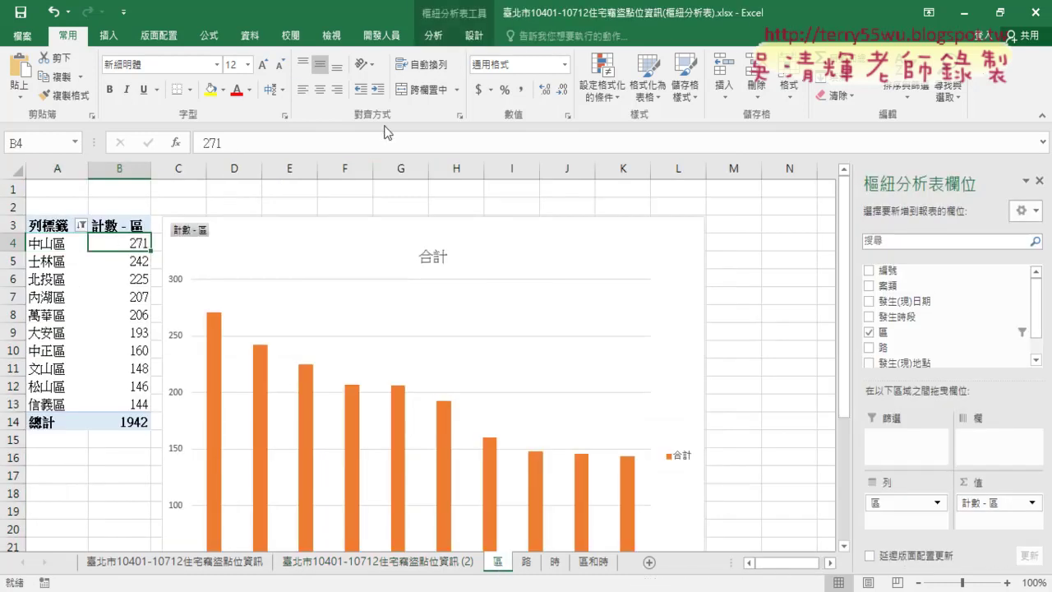
pyautogui.click(249, 35)
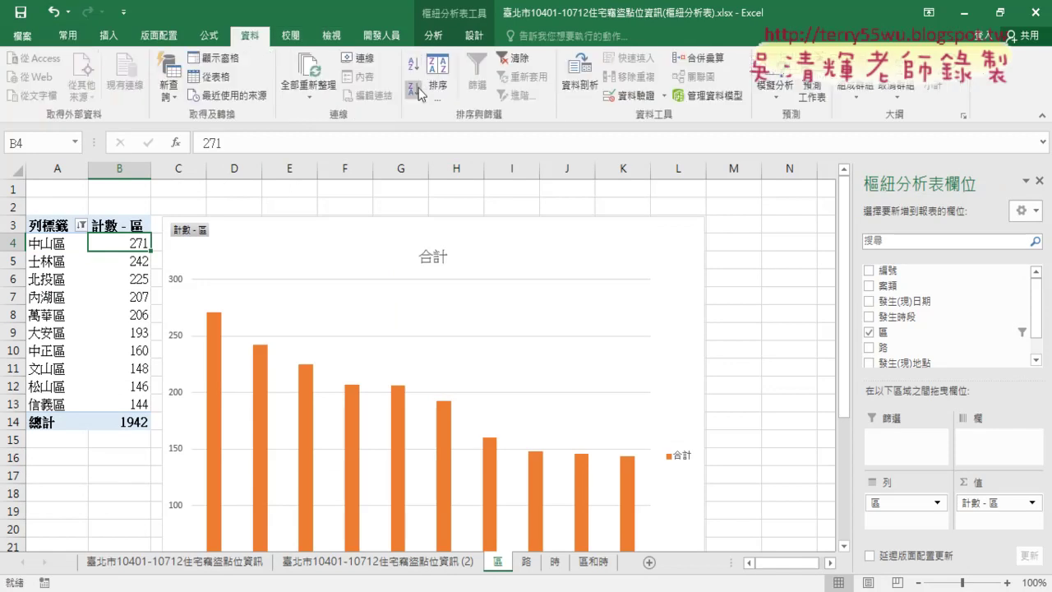
pyautogui.click(41, 244)
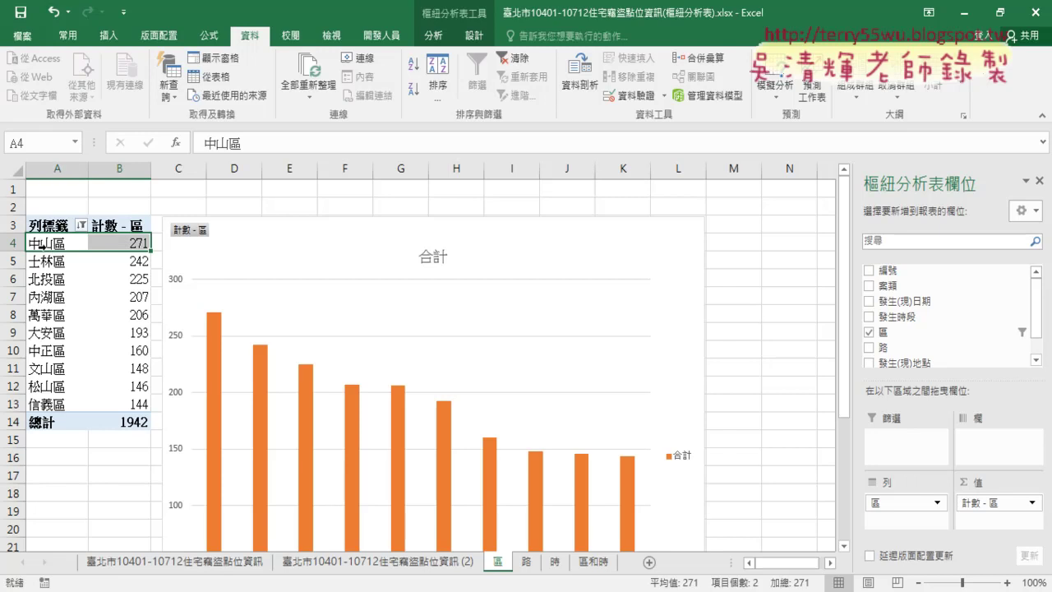
pyautogui.moveTo(107, 247)
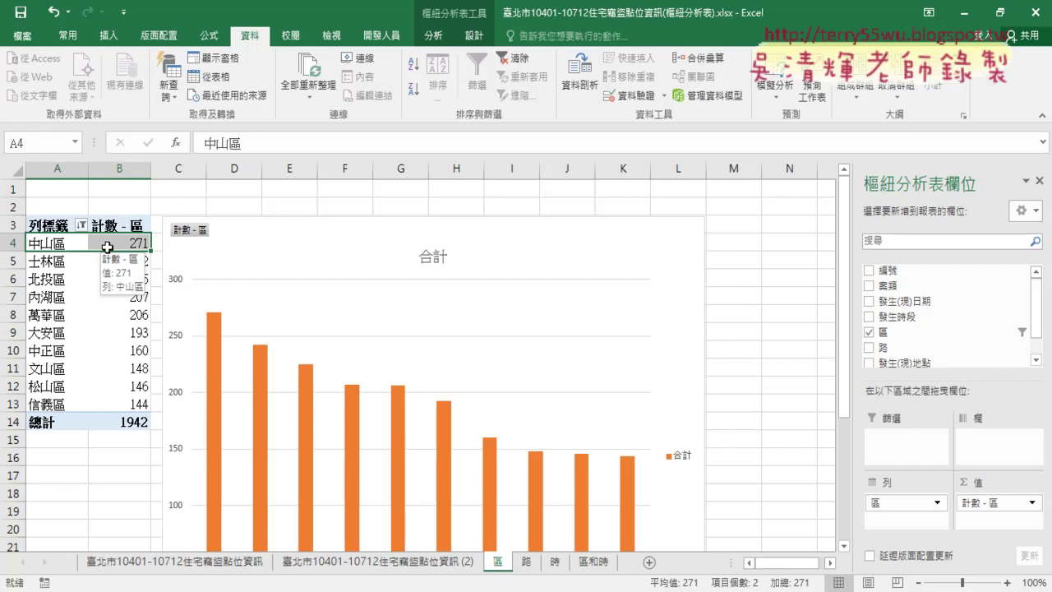
pyautogui.moveTo(41, 263); pyautogui.dragTo(39, 245)
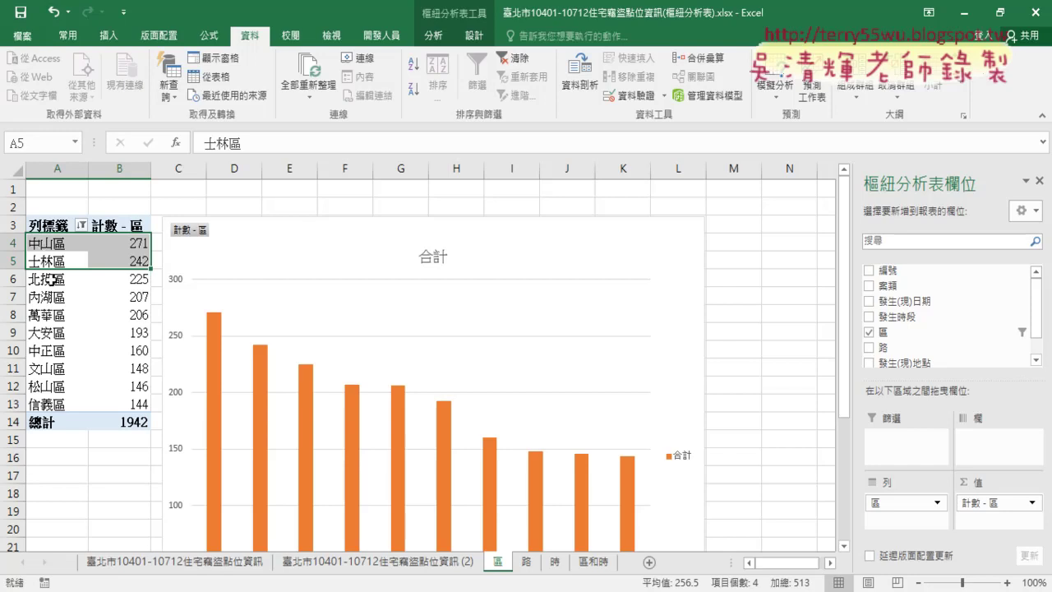
pyautogui.moveTo(83, 278); pyautogui.dragTo(106, 261)
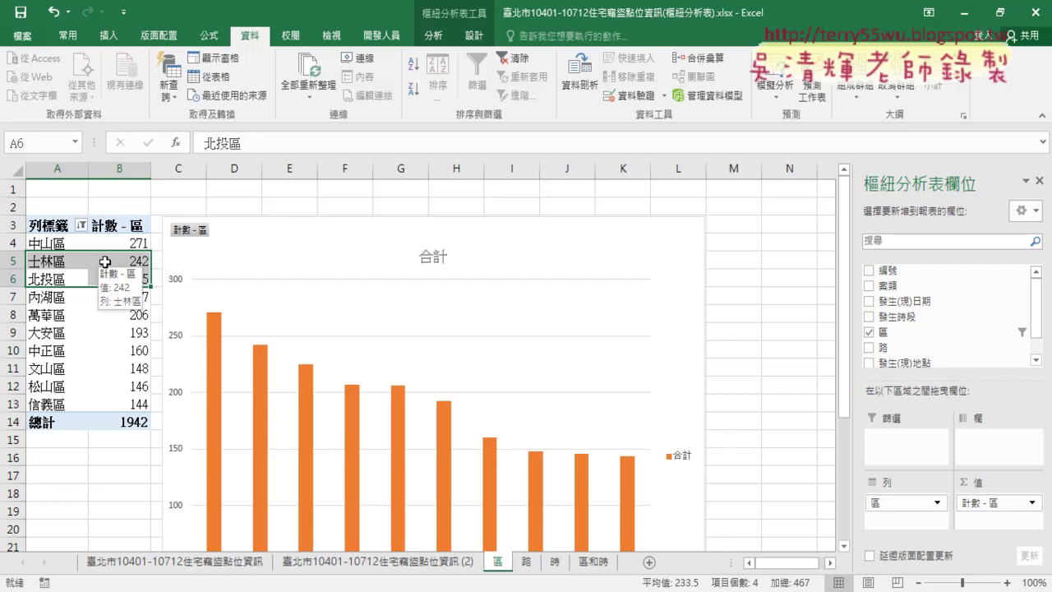
pyautogui.click(43, 298)
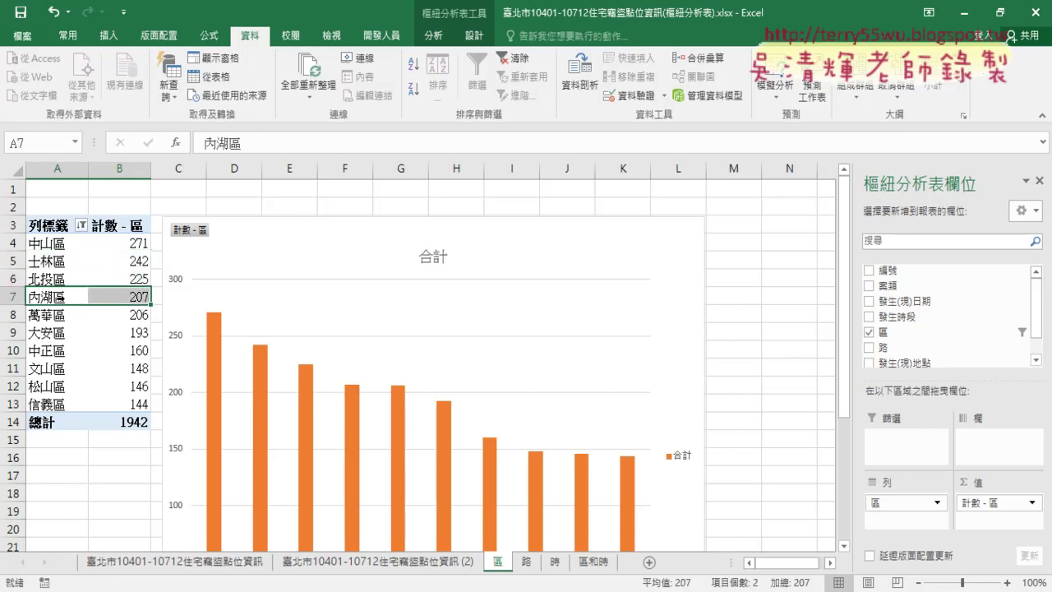
pyautogui.click(74, 315)
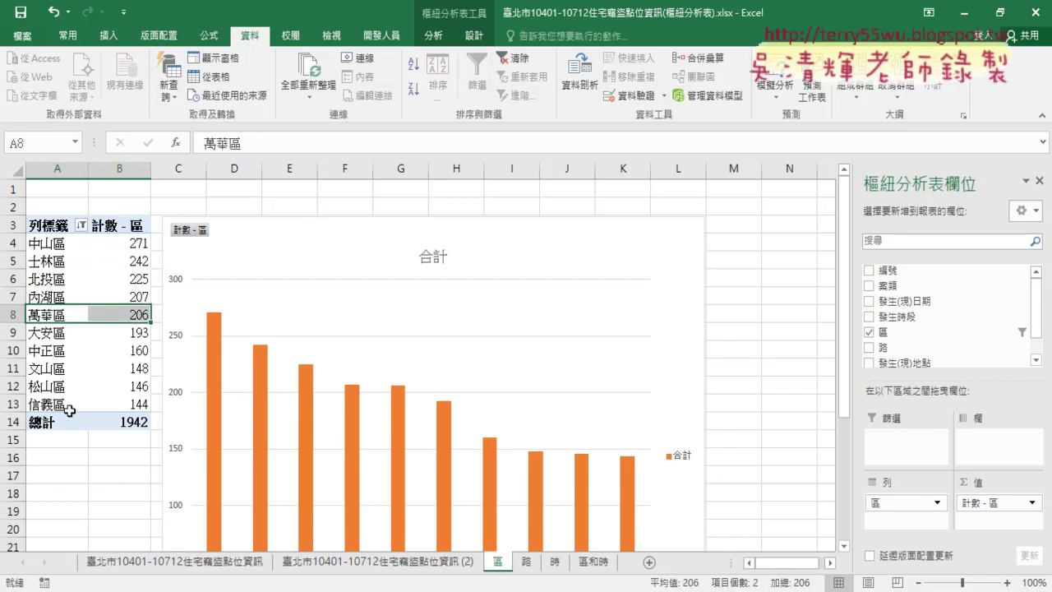
pyautogui.moveTo(111, 408); pyautogui.dragTo(96, 415)
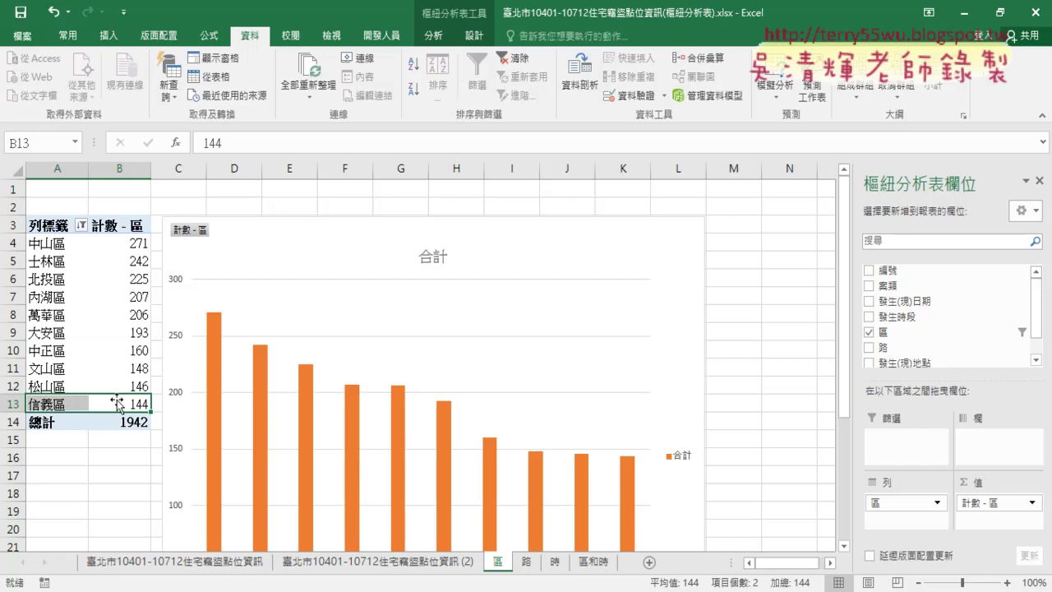
pyautogui.moveTo(51, 333); pyautogui.dragTo(104, 404)
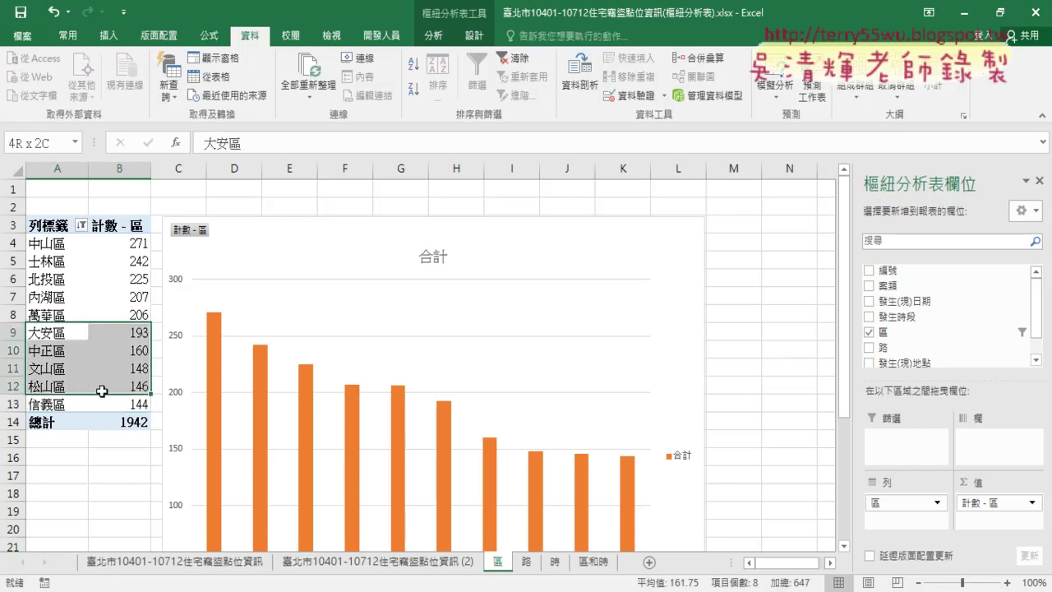
pyautogui.moveTo(104, 404)
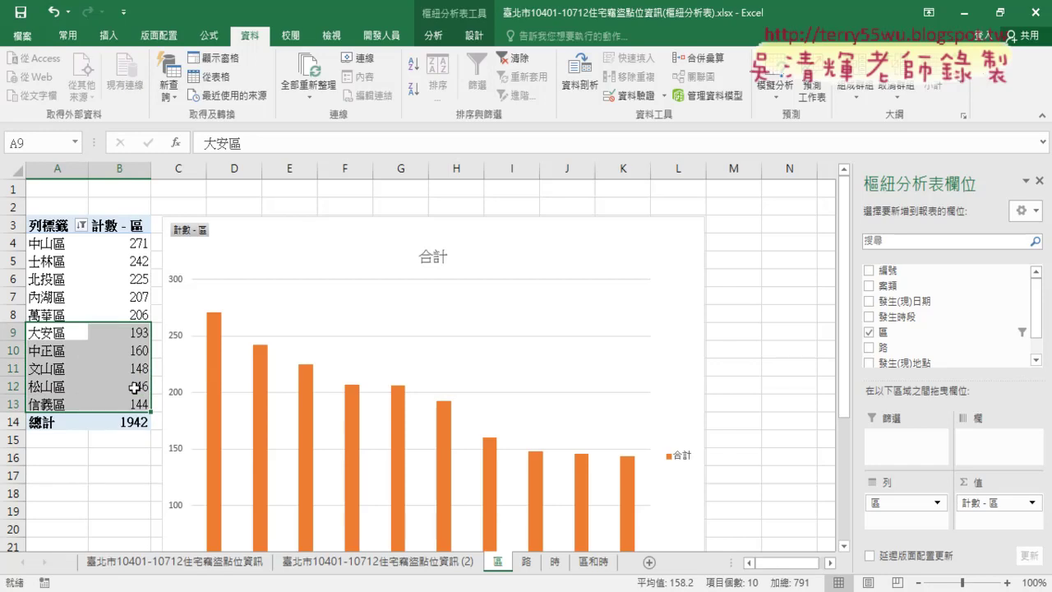
pyautogui.scroll(-1, 542, 465)
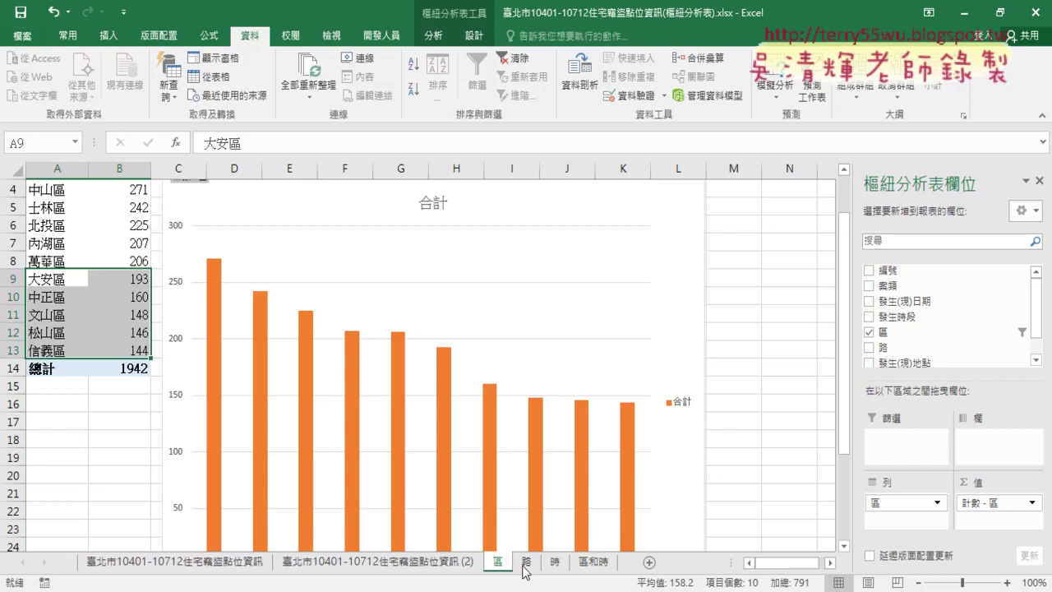
pyautogui.scroll(1, 410, 458)
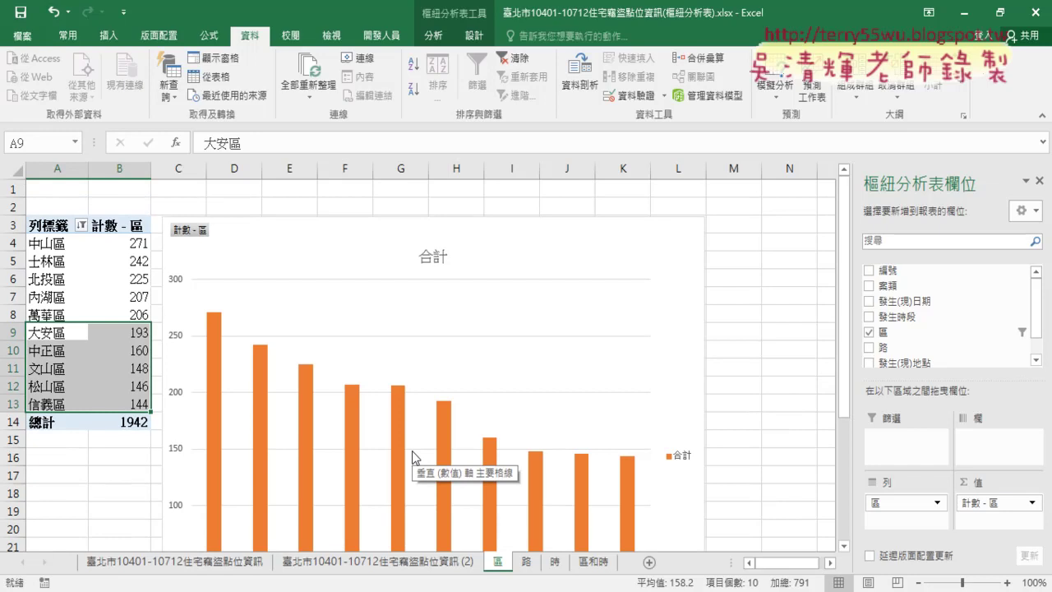
# On the 路 sheet, check counts for 南京東路, 林森北路, 民權東路 and 新生北路
pyautogui.click(528, 563)
pyautogui.moveTo(53, 261); pyautogui.dragTo(128, 261)
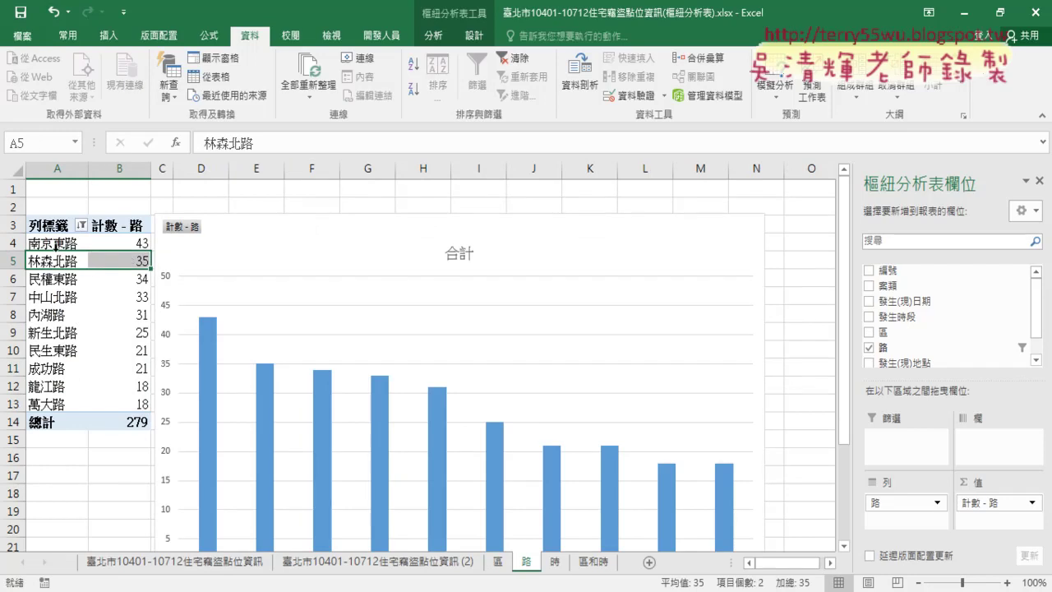
pyautogui.click(39, 244)
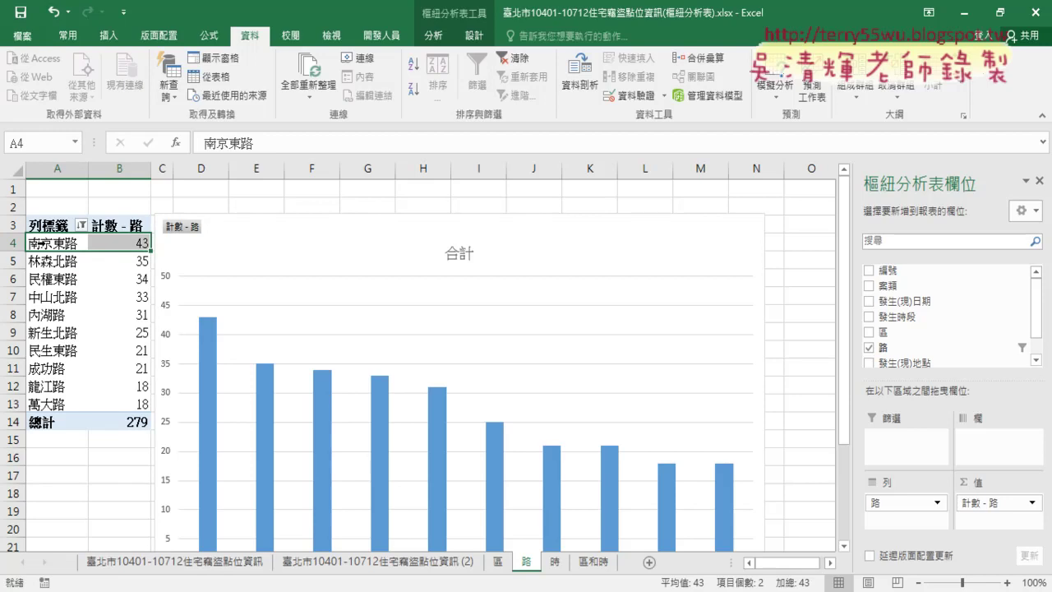
pyautogui.click(74, 279)
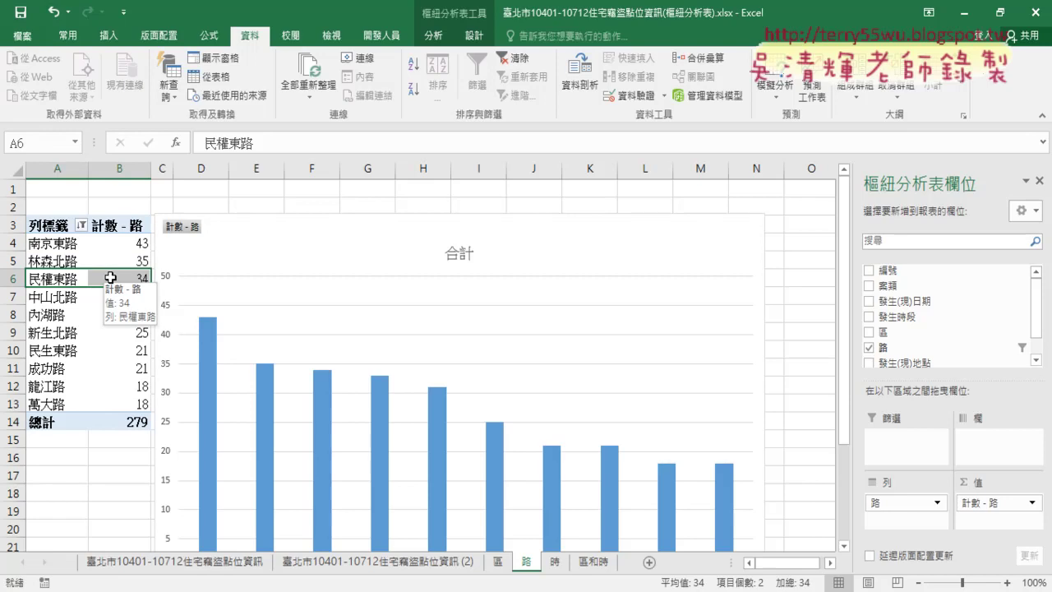
pyautogui.moveTo(110, 297); pyautogui.dragTo(117, 246)
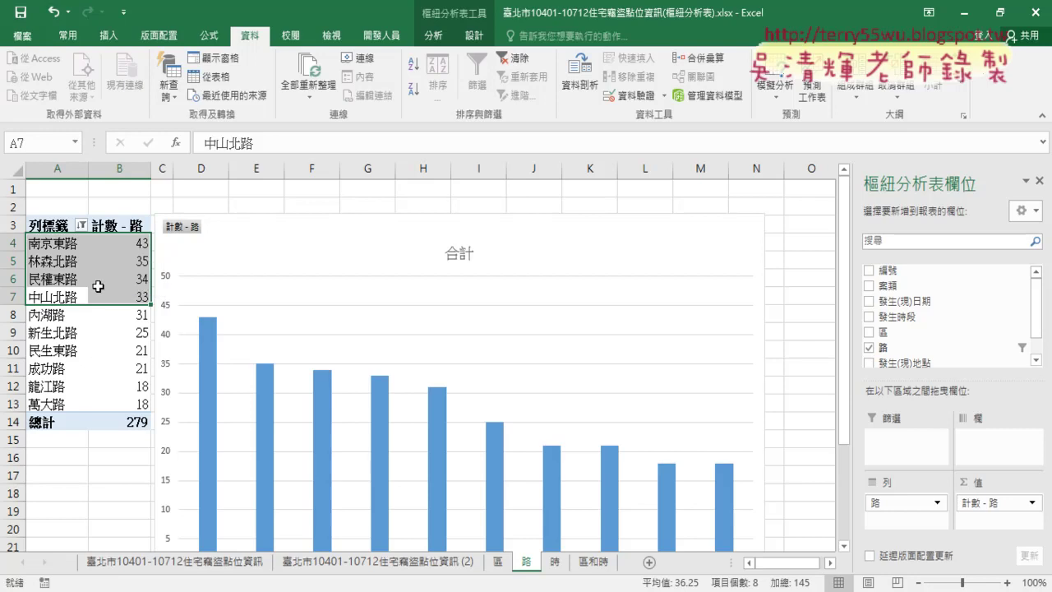
pyautogui.moveTo(129, 332); pyautogui.dragTo(55, 331)
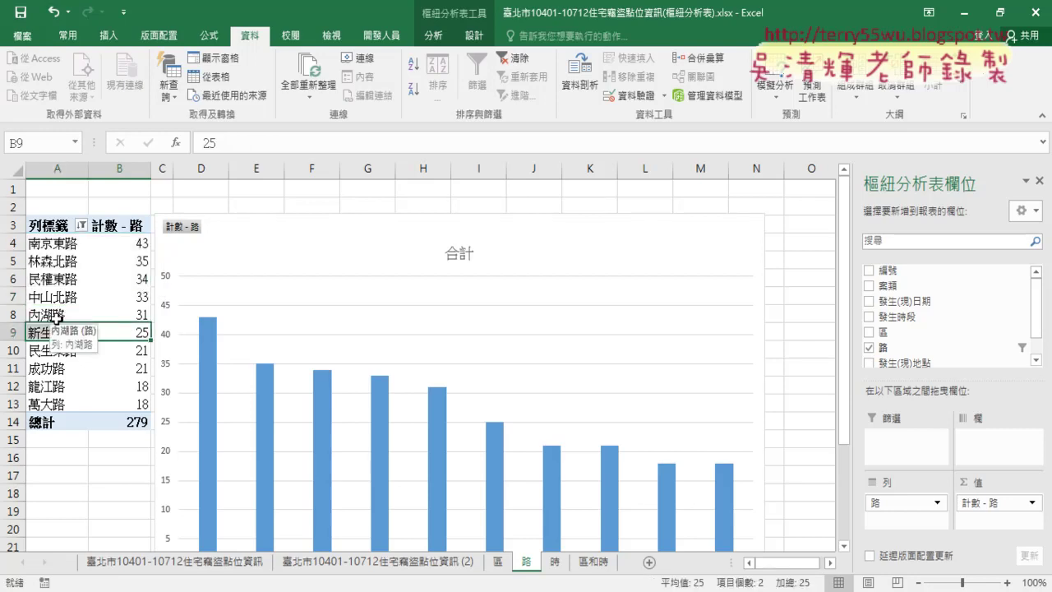
# On the 時 sheet, highlight the 22~24 time slot and its count
pyautogui.click(553, 564)
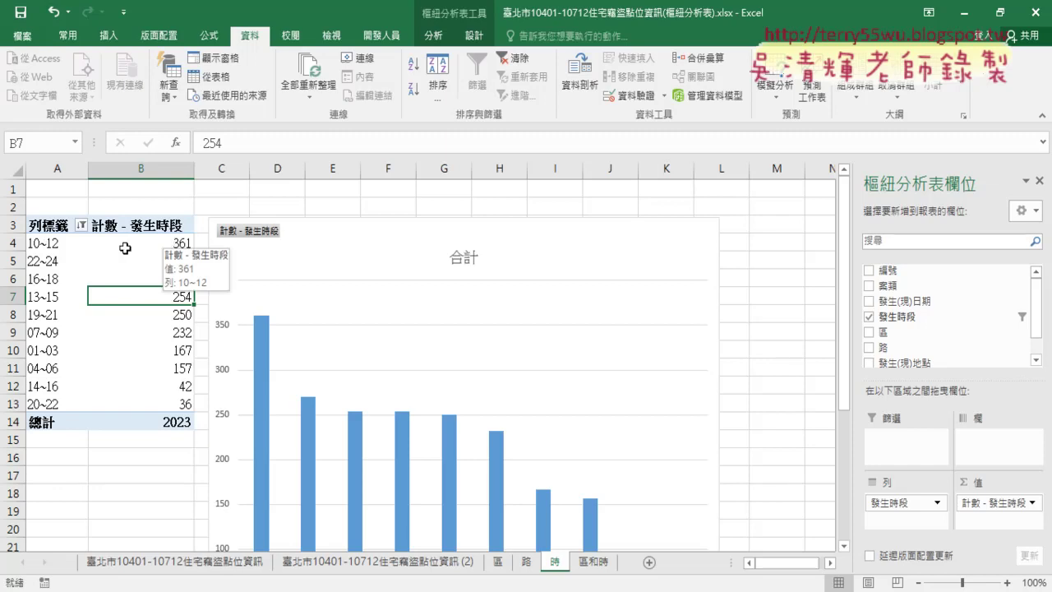
pyautogui.moveTo(54, 260); pyautogui.dragTo(153, 259)
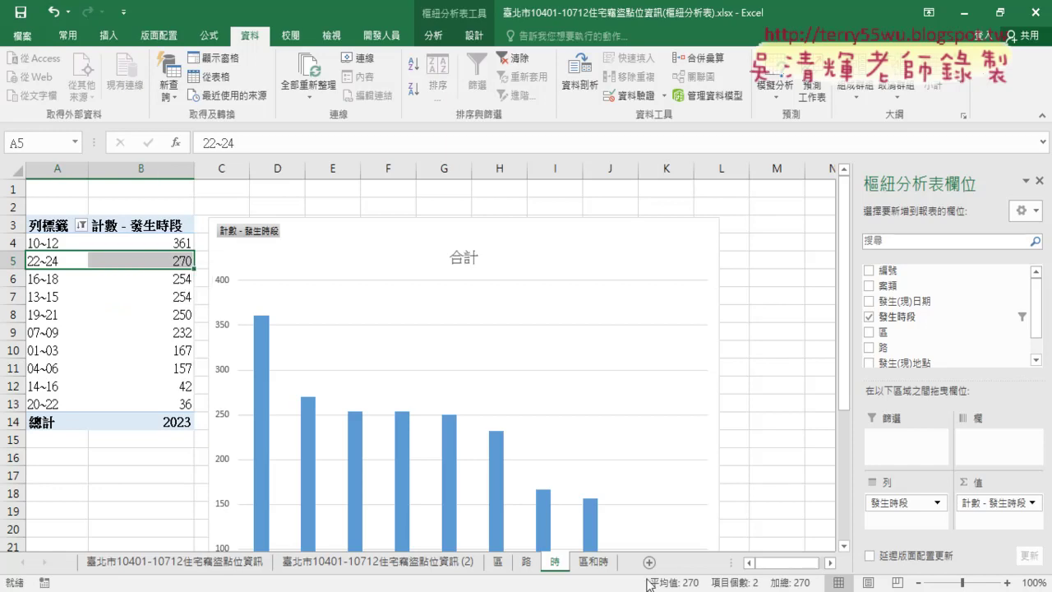
# Open the 區和時 sheet and scroll to the 100% stacked chart and back to the pivot table
pyautogui.click(598, 564)
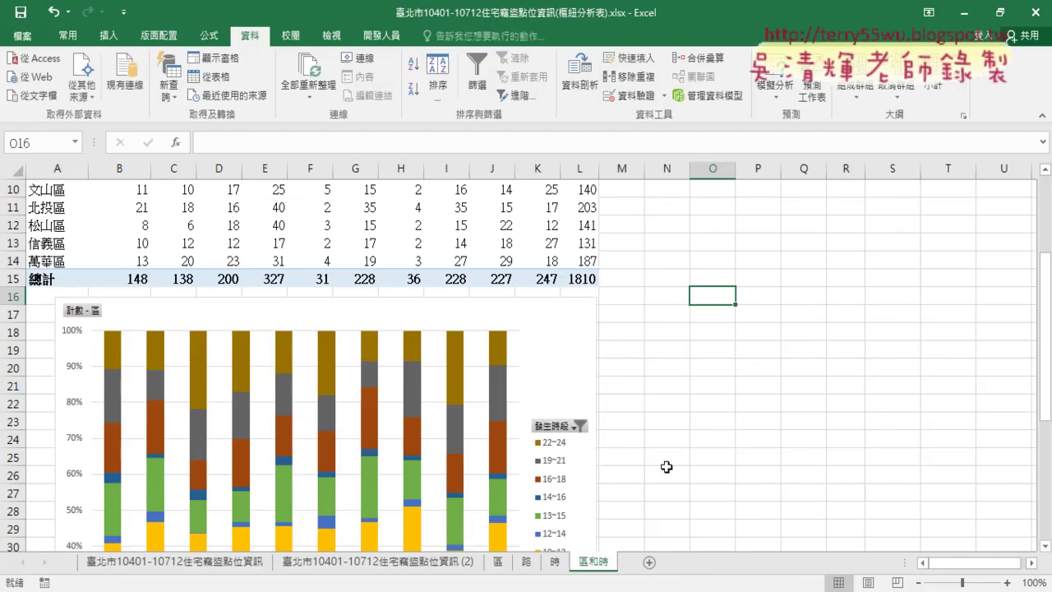
pyautogui.scroll(-2, 666, 466)
pyautogui.scroll(-1, 667, 466)
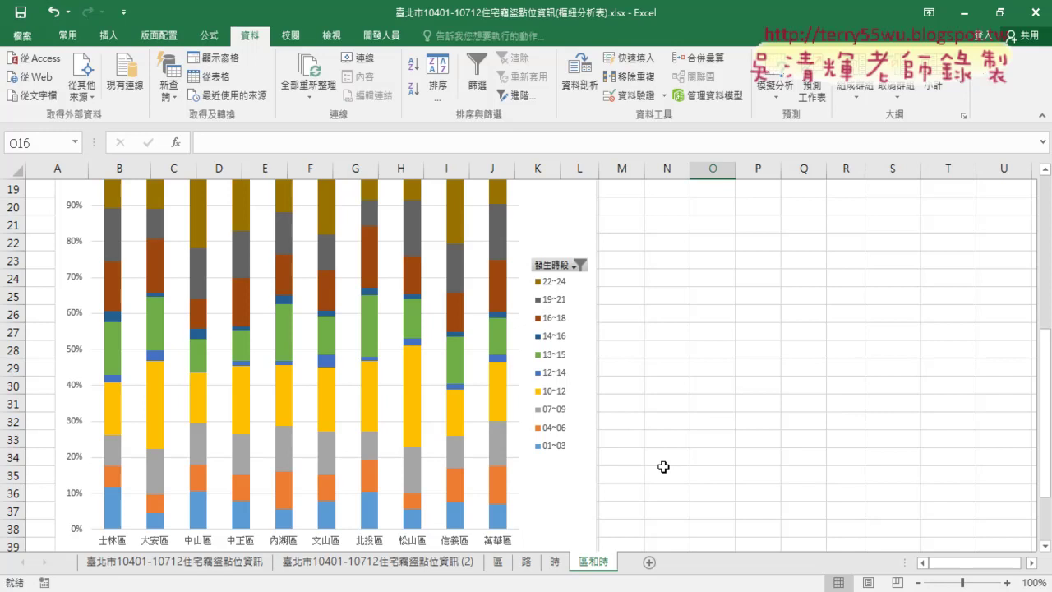
pyautogui.scroll(1, 662, 467)
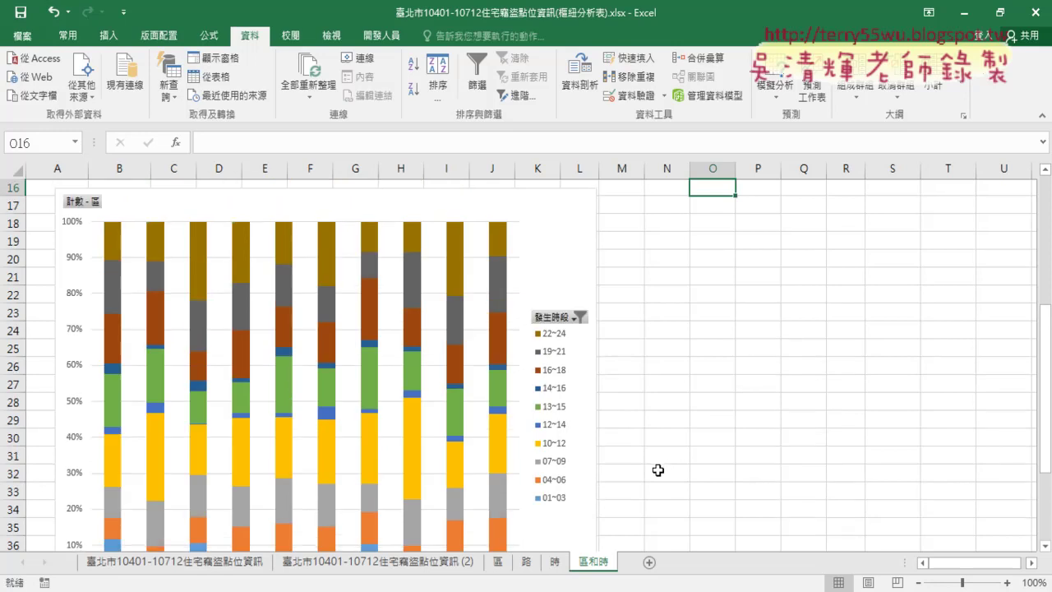
pyautogui.scroll(2, 657, 470)
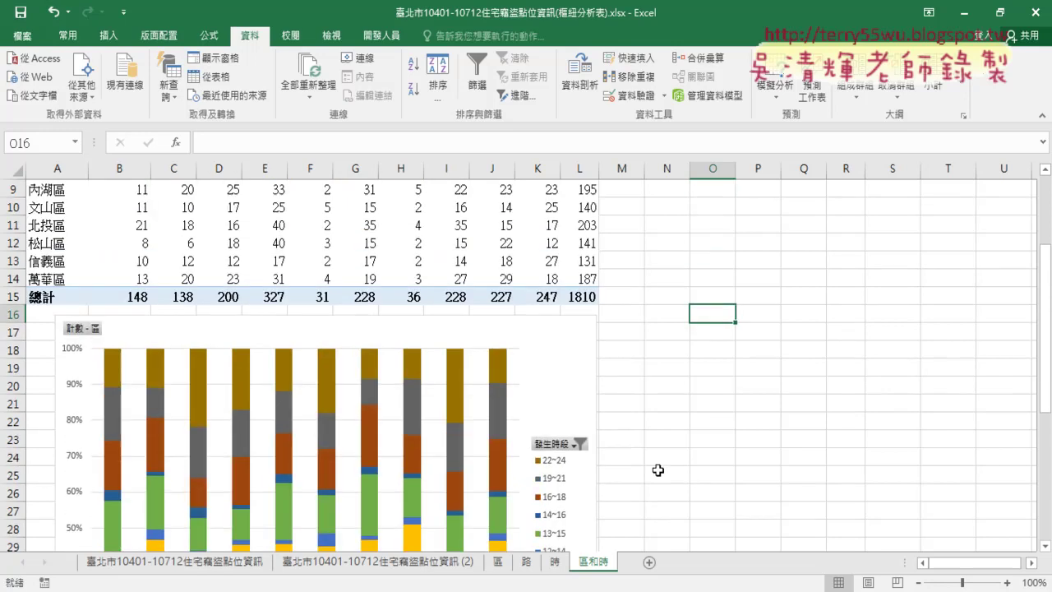
pyautogui.scroll(3, 657, 470)
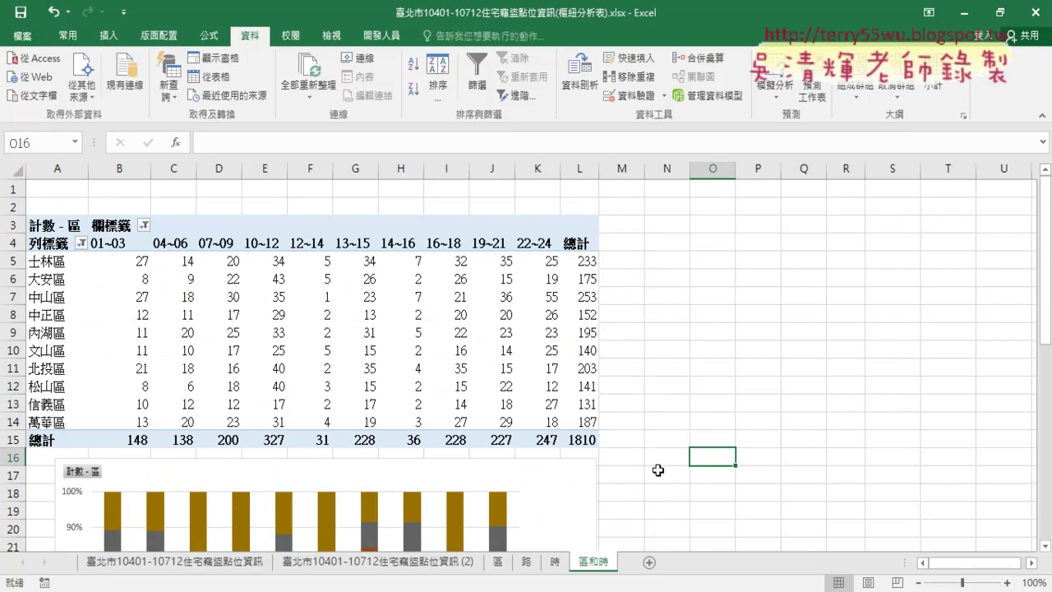